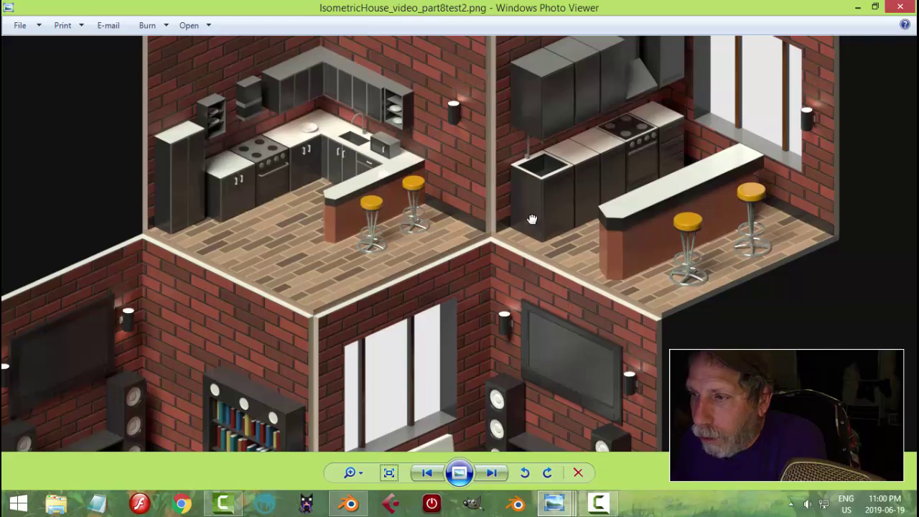
# Pan across the zoomed render from the kitchen floors down to the living room below.
pyautogui.moveTo(532, 219); pyautogui.dragTo(494, 259)
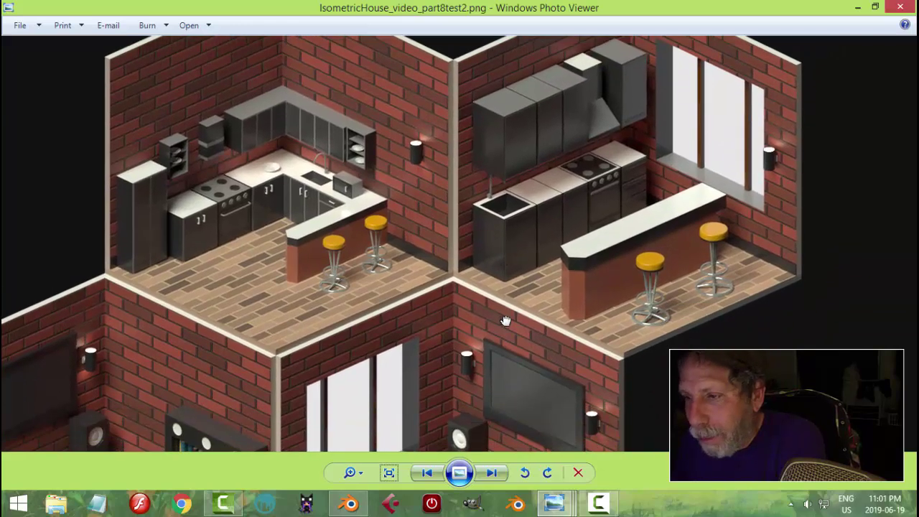
pyautogui.moveTo(506, 321); pyautogui.dragTo(503, 296)
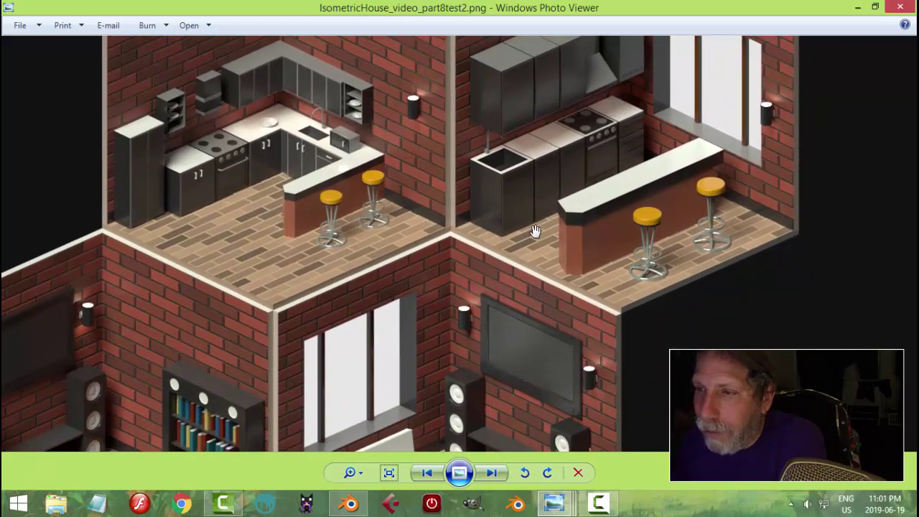
pyautogui.moveTo(530, 228); pyautogui.dragTo(507, 277)
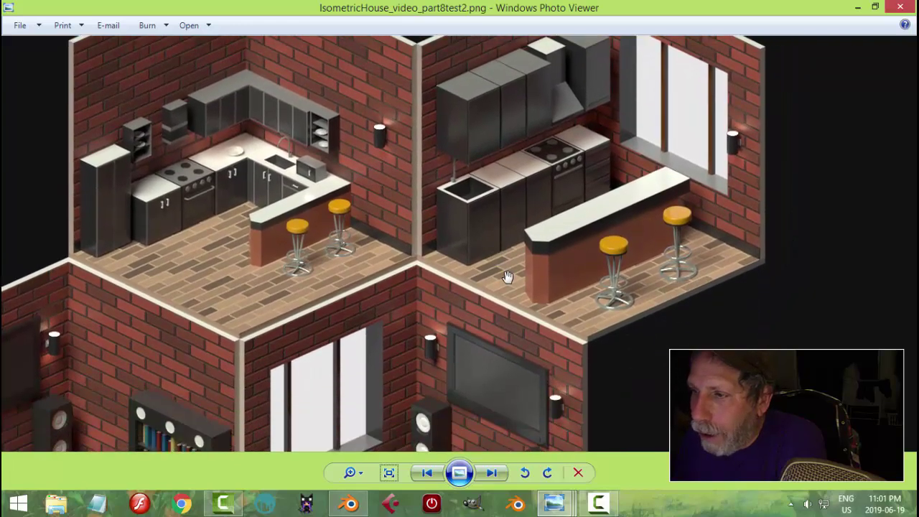
pyautogui.moveTo(502, 328); pyautogui.dragTo(481, 214)
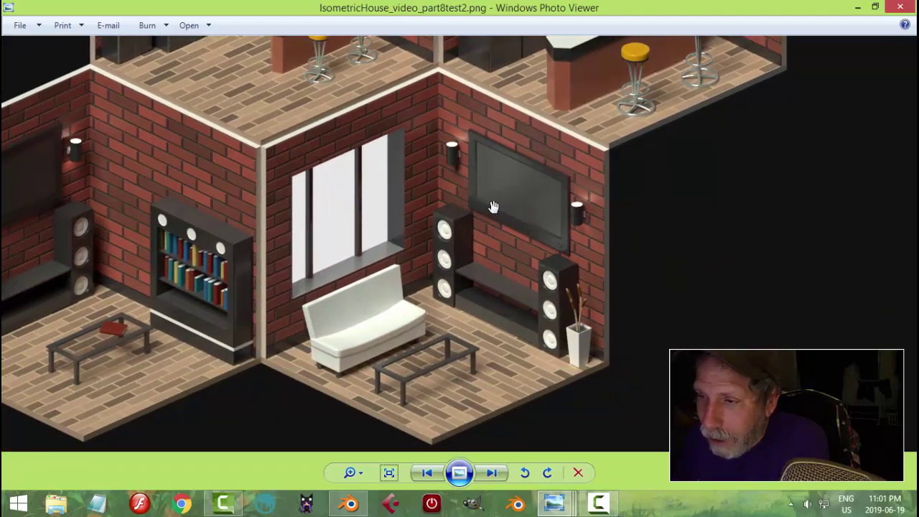
pyautogui.moveTo(463, 249); pyautogui.dragTo(462, 214)
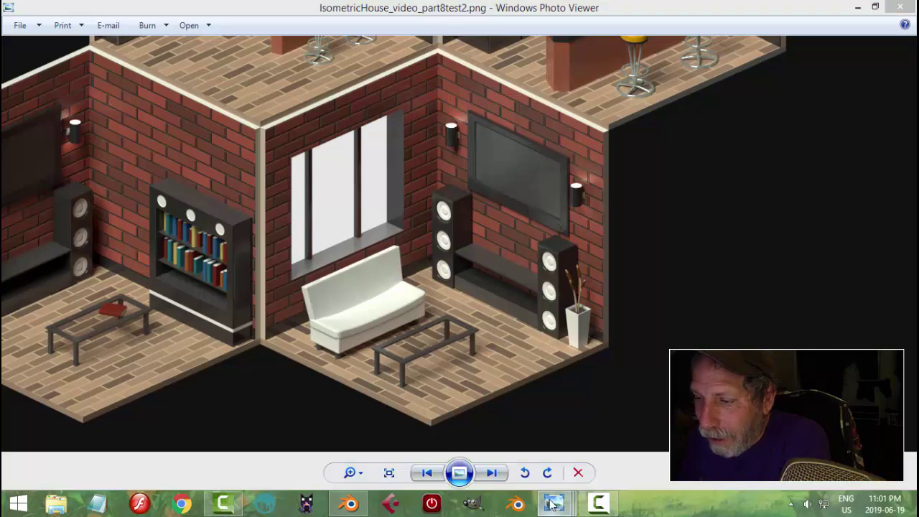
# Glance at the reference cutaway and the Blender scene, then return to the rendered loft image.
pyautogui.moveTo(553, 505)
pyautogui.click(772, 431)
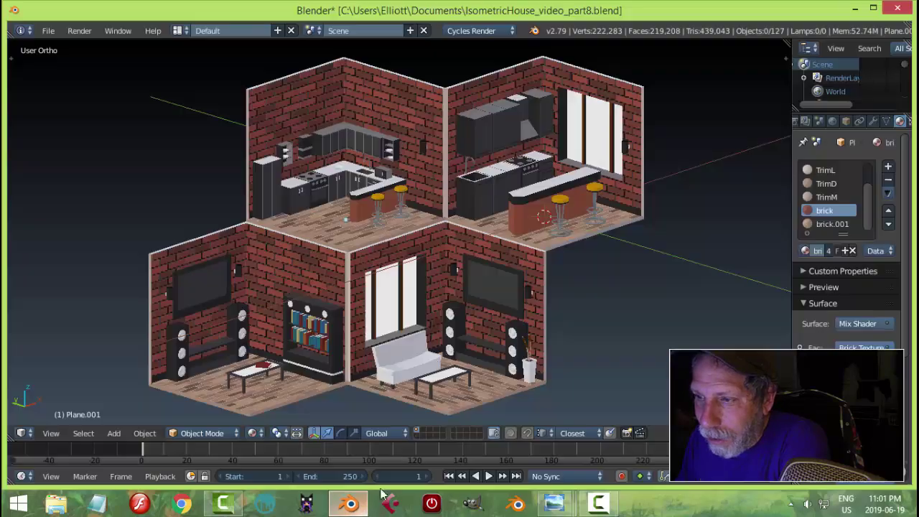
pyautogui.click(350, 503)
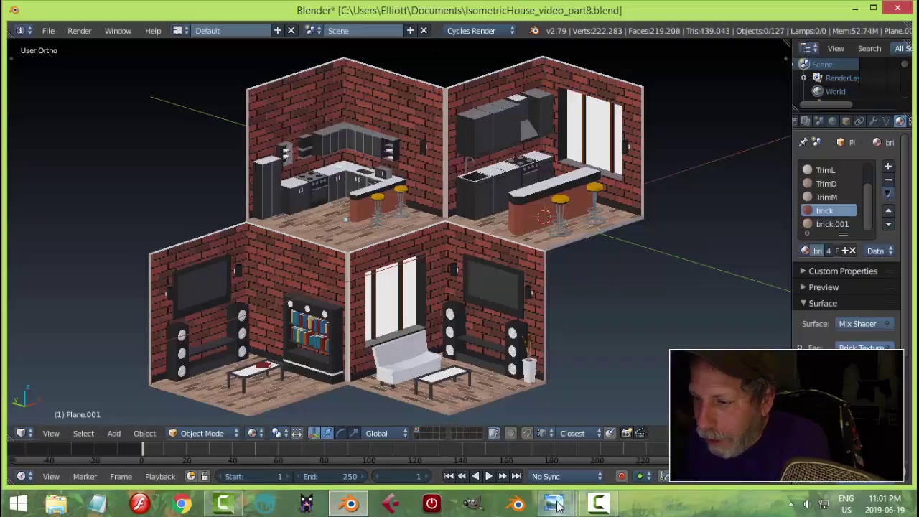
pyautogui.moveTo(553, 505)
pyautogui.click(381, 402)
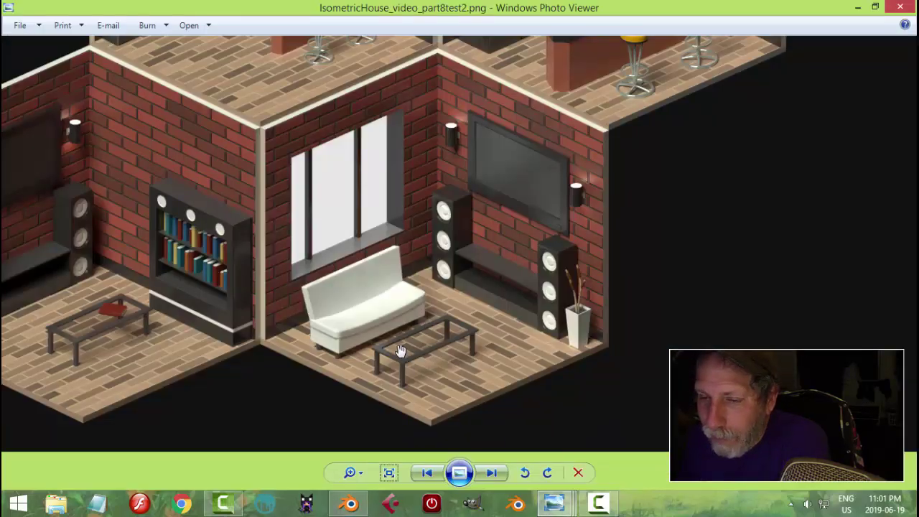
# Pan around the render's left living room floor, settling on the sofa and coffee table.
pyautogui.moveTo(401, 351); pyautogui.dragTo(453, 299)
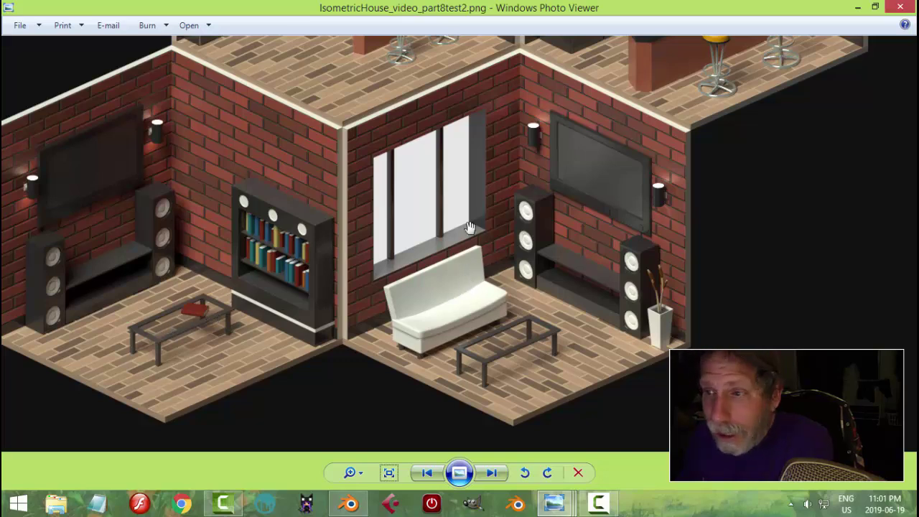
pyautogui.moveTo(471, 228); pyautogui.dragTo(467, 345)
pyautogui.moveTo(481, 239); pyautogui.dragTo(461, 334)
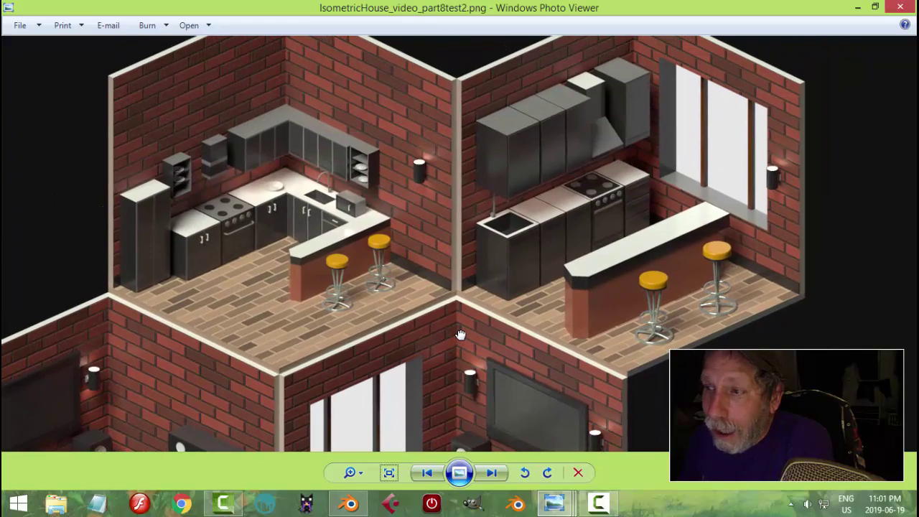
pyautogui.moveTo(466, 295); pyautogui.dragTo(459, 270)
pyautogui.moveTo(448, 317); pyautogui.dragTo(451, 217)
pyautogui.moveTo(439, 257); pyautogui.dragTo(445, 206)
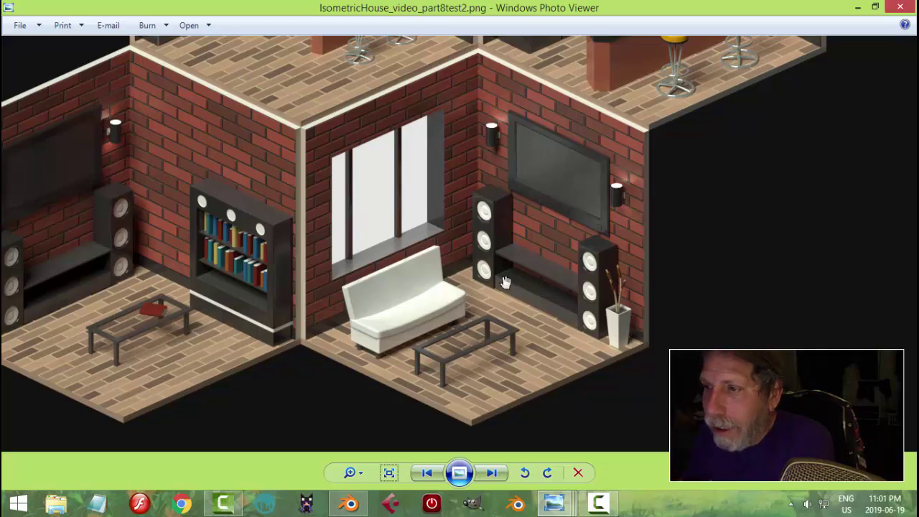
# Move the render view up to the upper kitchens, then down to the lower living room.
pyautogui.press('Right')
pyautogui.press('Up')
pyautogui.press('Up')
pyautogui.press('Up')
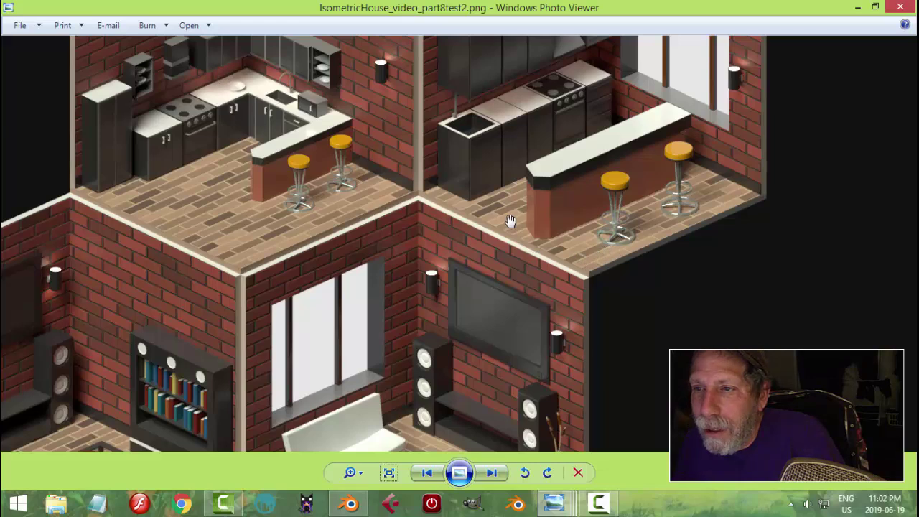
pyautogui.moveTo(510, 221); pyautogui.dragTo(479, 339)
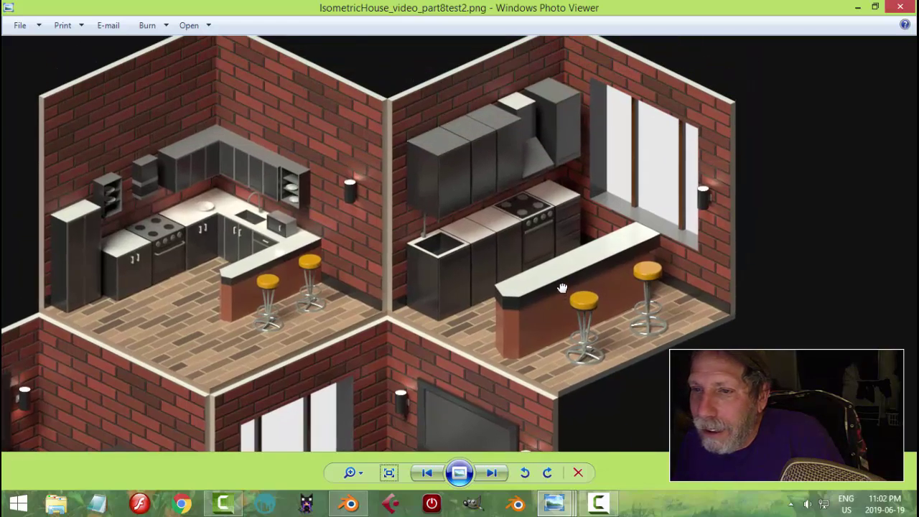
pyautogui.moveTo(562, 288); pyautogui.dragTo(564, 253)
pyautogui.moveTo(538, 312); pyautogui.dragTo(543, 249)
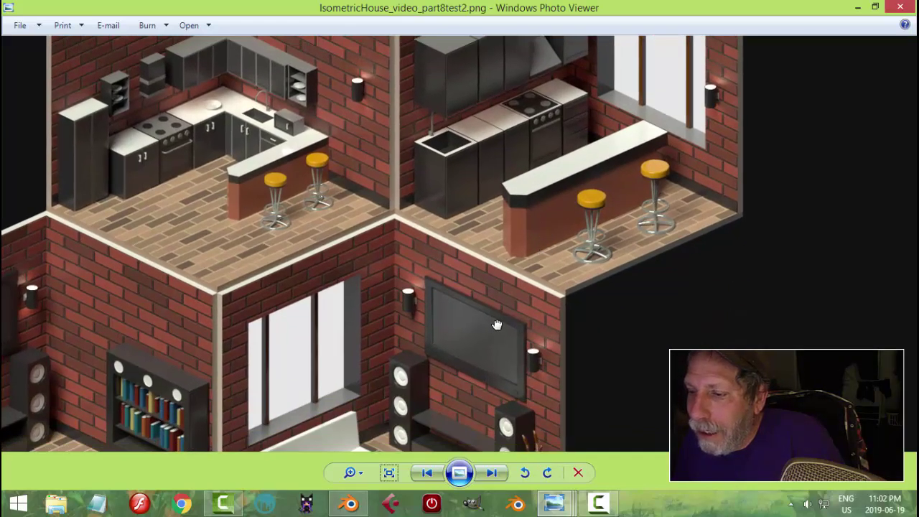
pyautogui.moveTo(498, 326); pyautogui.dragTo(501, 269)
pyautogui.moveTo(515, 317); pyautogui.dragTo(515, 246)
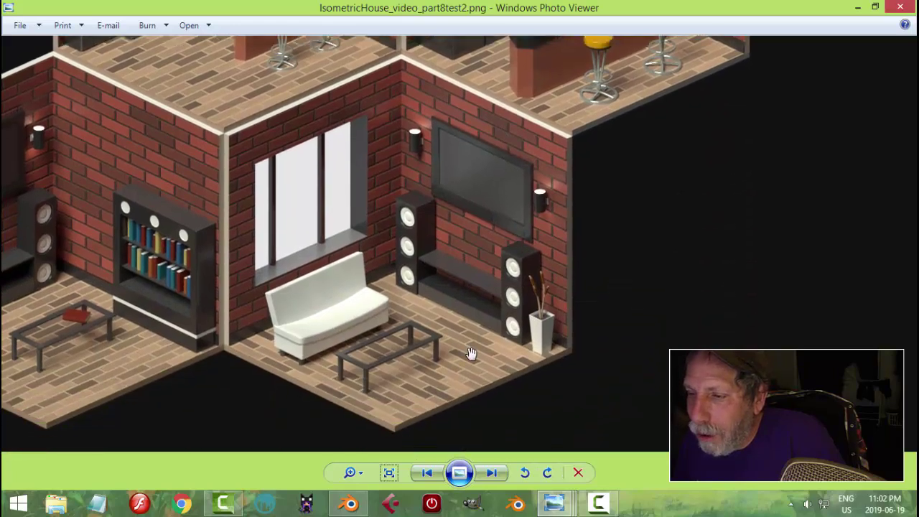
# View the BricksWallMaterial node image, then switch back to the loft render.
pyautogui.moveTo(561, 509)
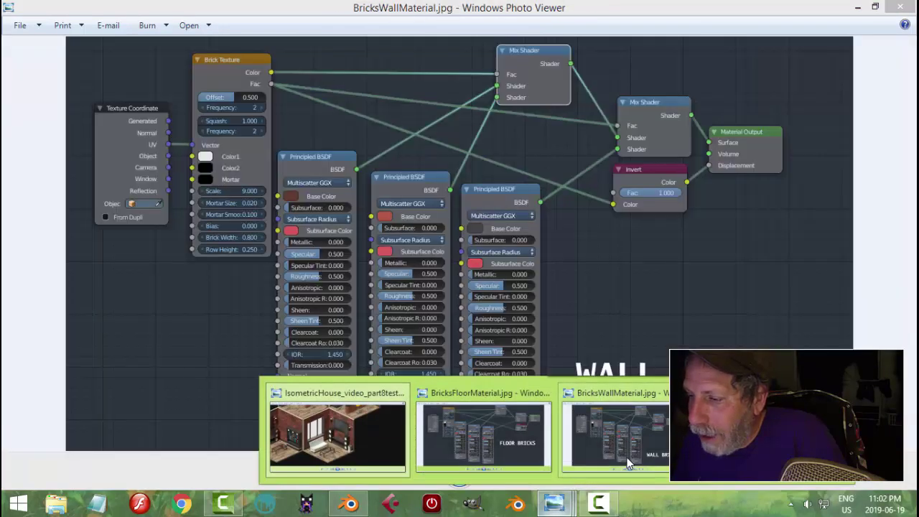
pyautogui.click(611, 445)
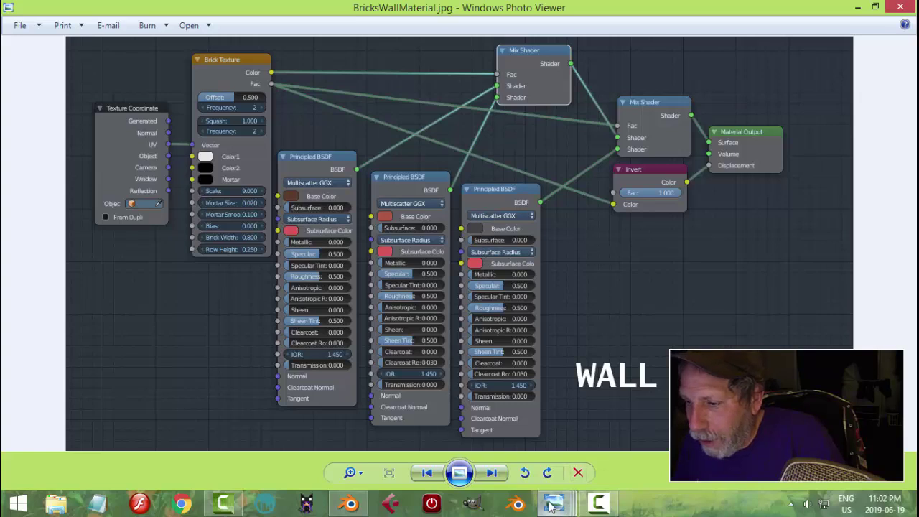
pyautogui.moveTo(561, 506)
pyautogui.click(387, 448)
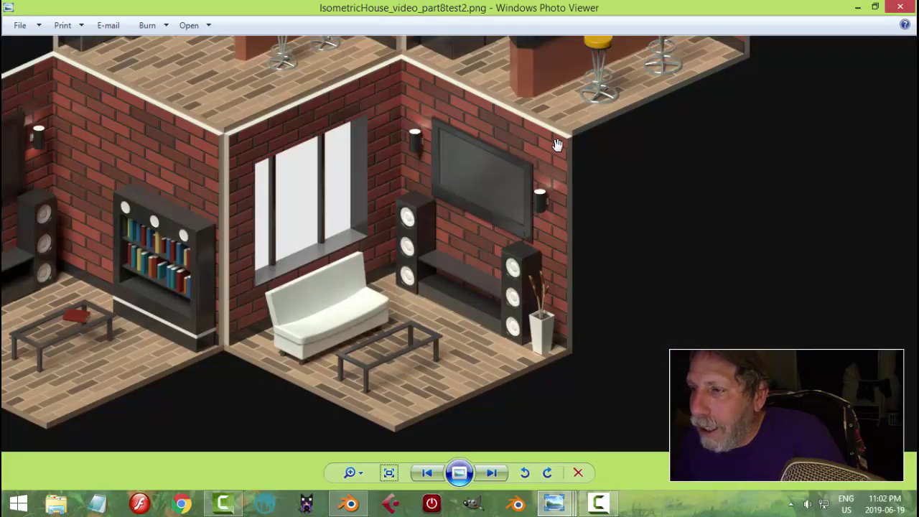
# Bring the wall material image forward again, then open BricksFloorMaterial.jpg.
pyautogui.moveTo(554, 503)
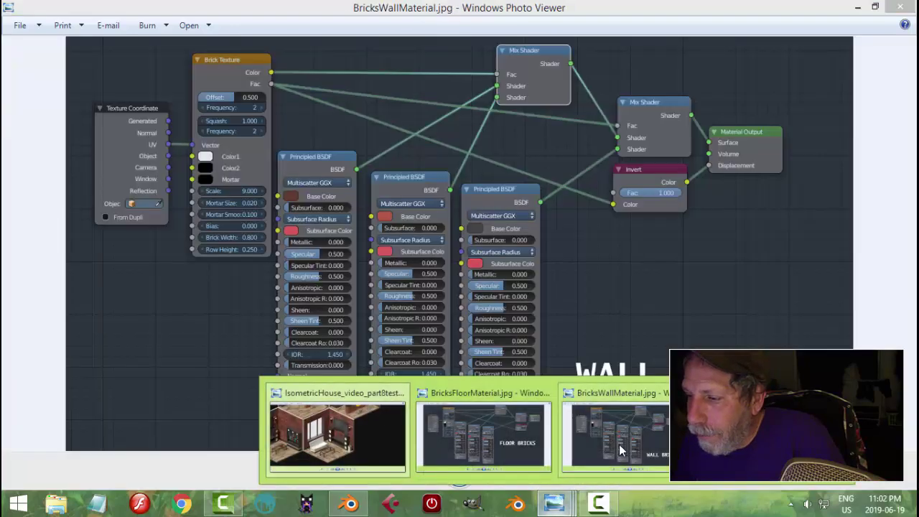
pyautogui.click(621, 446)
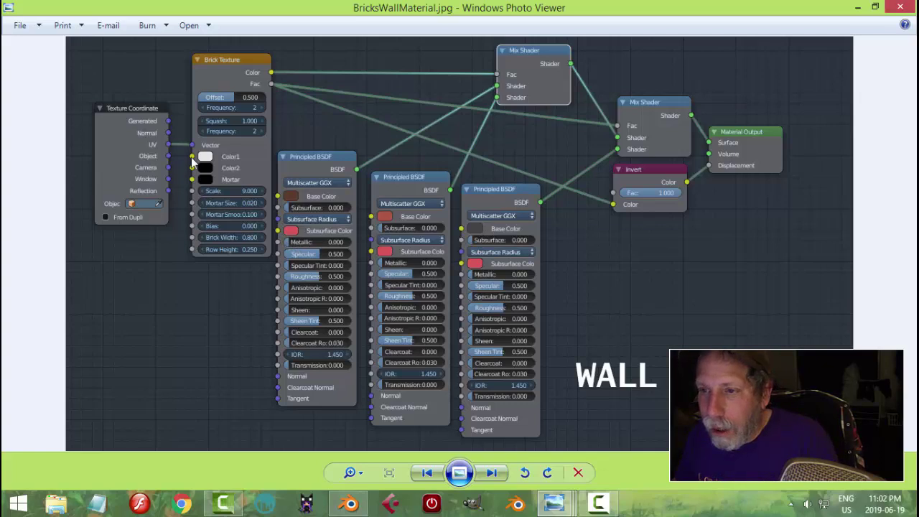
pyautogui.moveTo(554, 503)
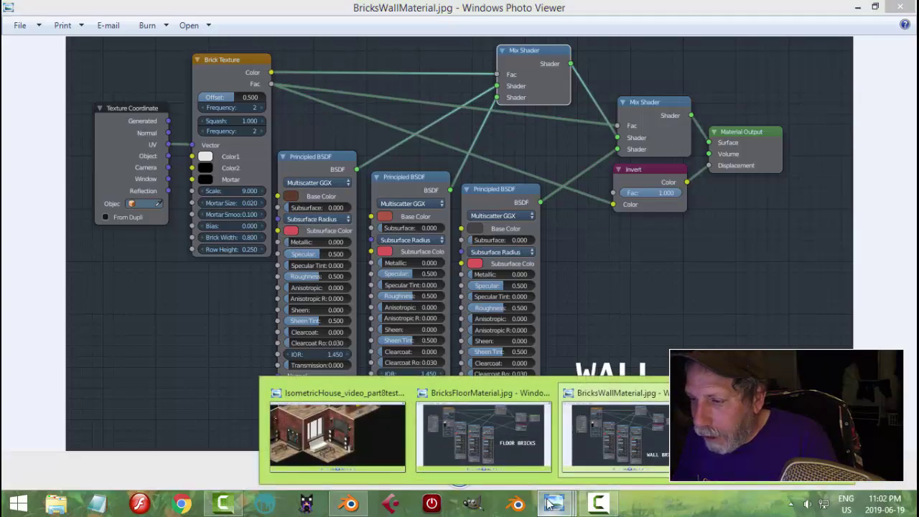
pyautogui.click(487, 446)
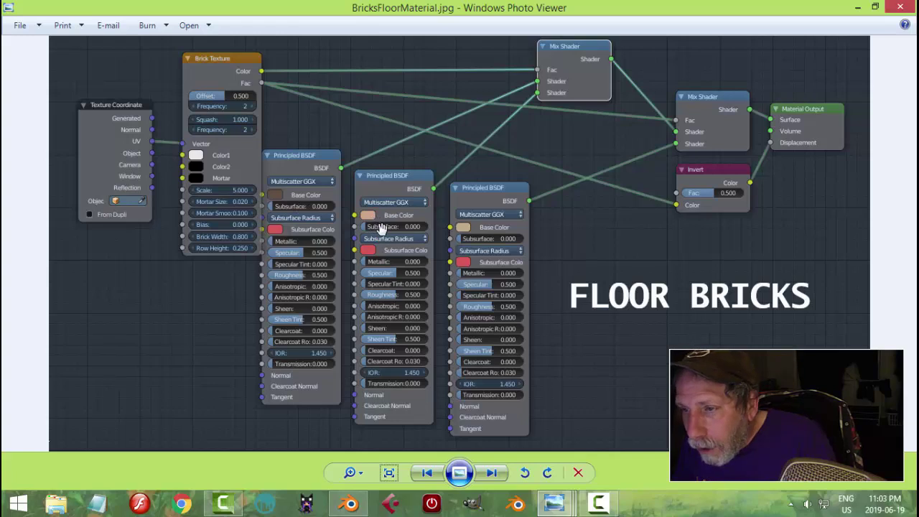
# Flip between the render and floor material image, ending on IsometricHouse_video_part8test2.png.
pyautogui.moveTo(555, 501)
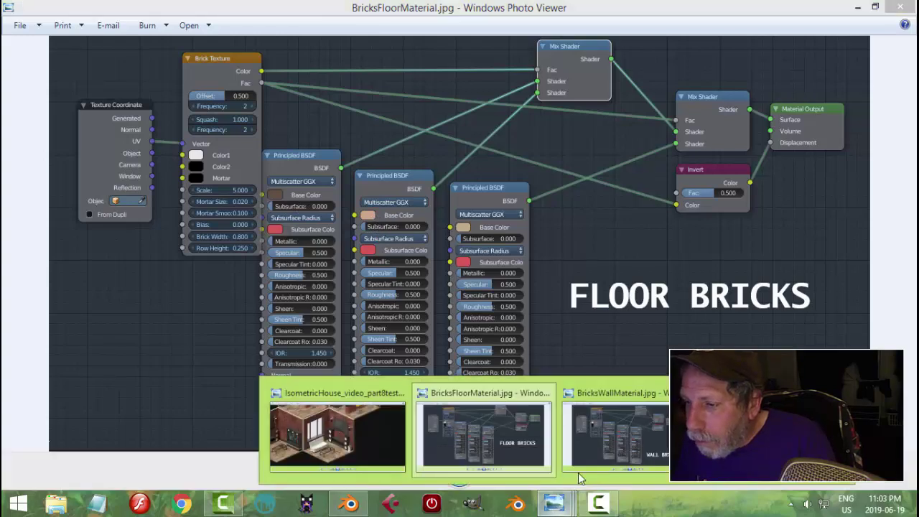
pyautogui.click(365, 438)
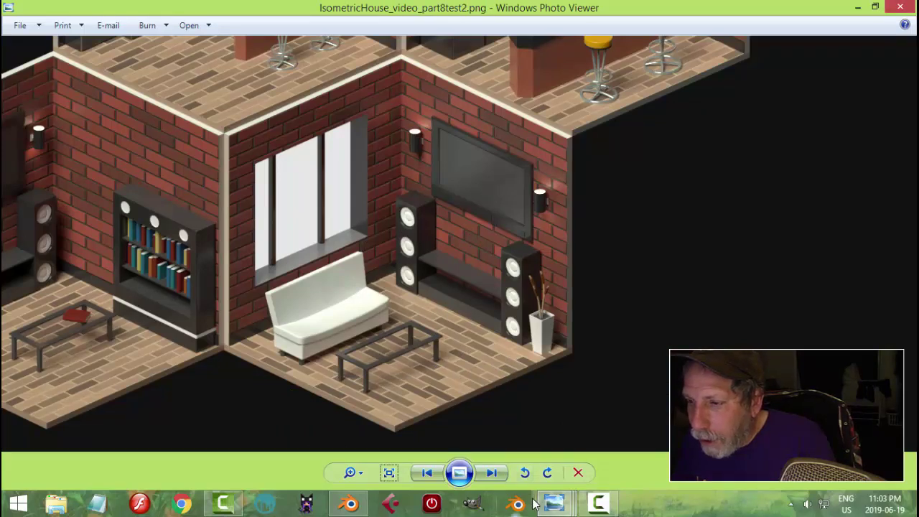
pyautogui.moveTo(567, 491)
pyautogui.click(626, 452)
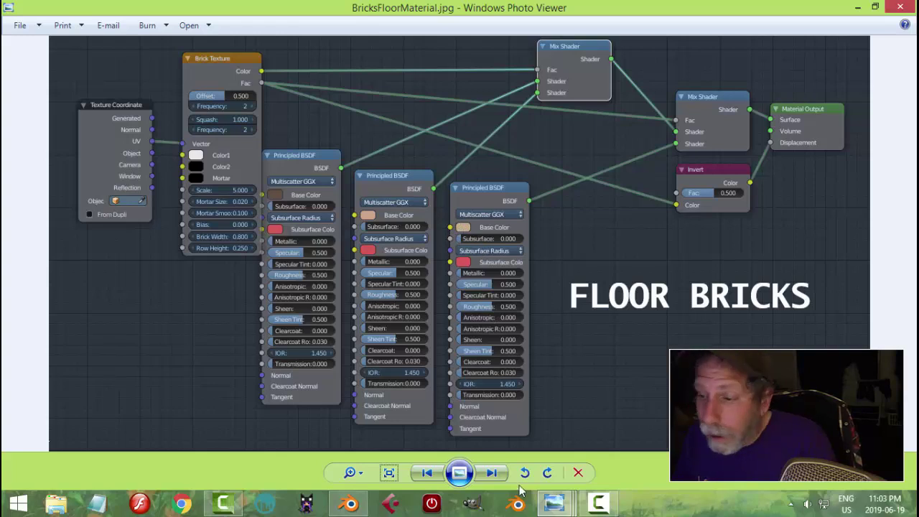
pyautogui.moveTo(554, 503)
pyautogui.click(337, 439)
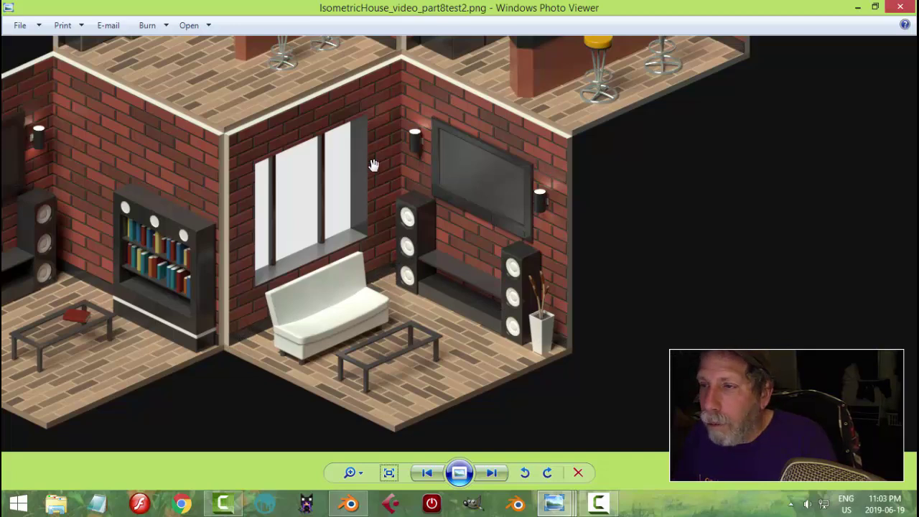
pyautogui.moveTo(370, 201); pyautogui.dragTo(342, 359)
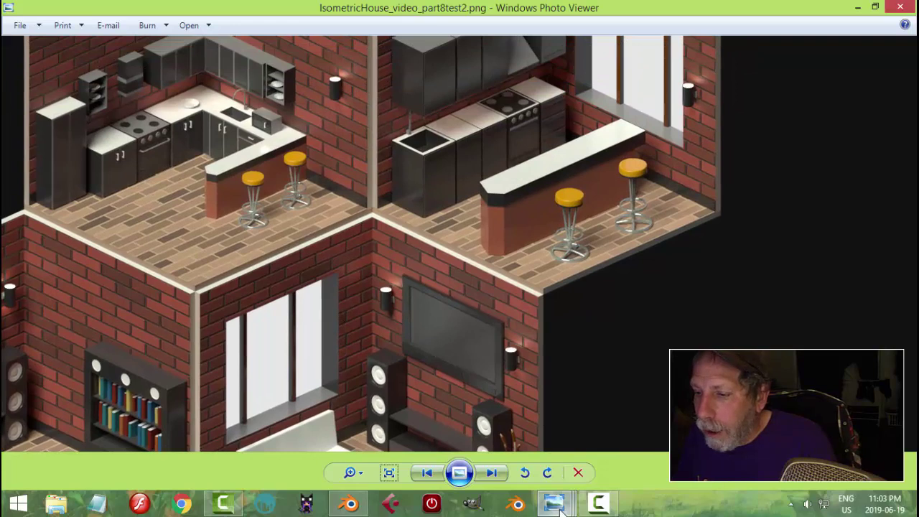
pyautogui.moveTo(557, 507)
pyautogui.click(772, 431)
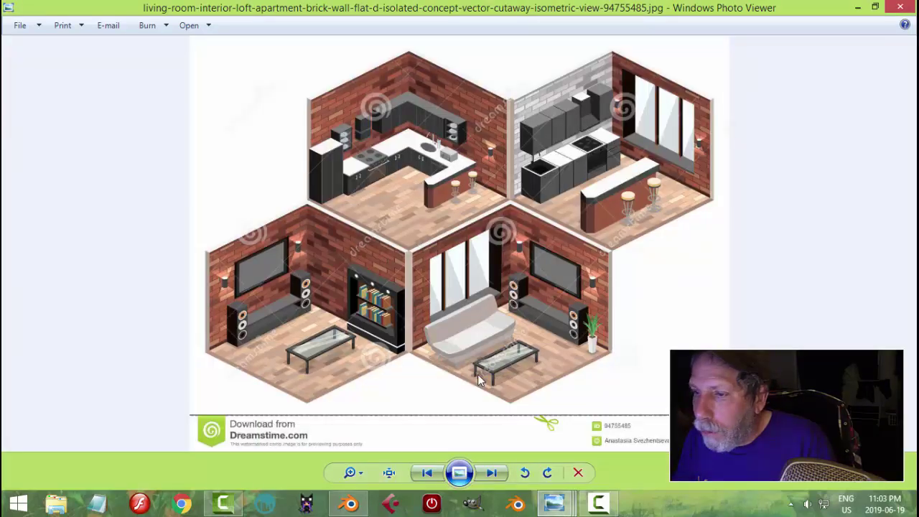
pyautogui.scroll(2, 465, 345)
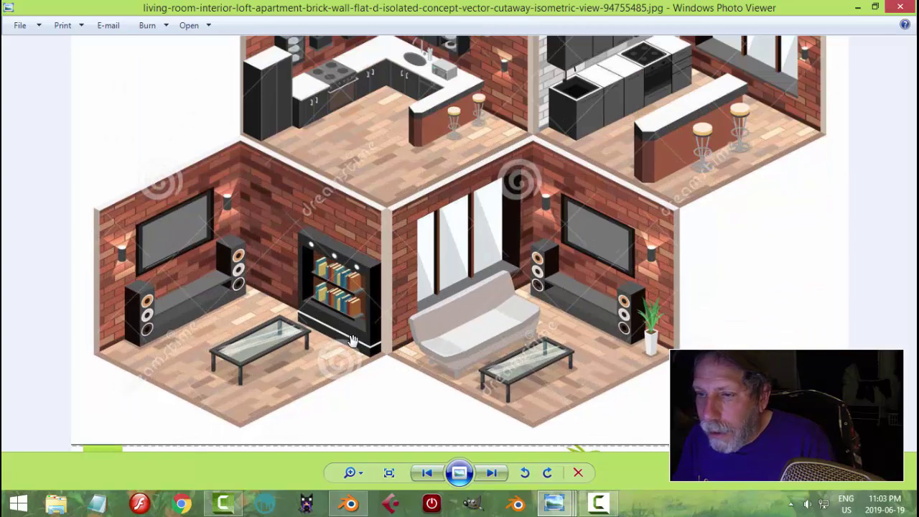
pyautogui.moveTo(494, 170); pyautogui.dragTo(444, 226)
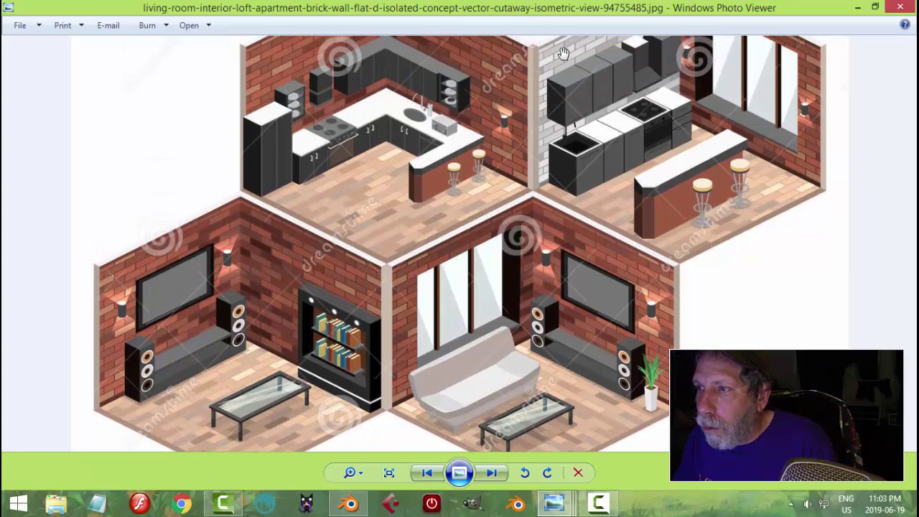
pyautogui.moveTo(796, 180); pyautogui.dragTo(786, 257)
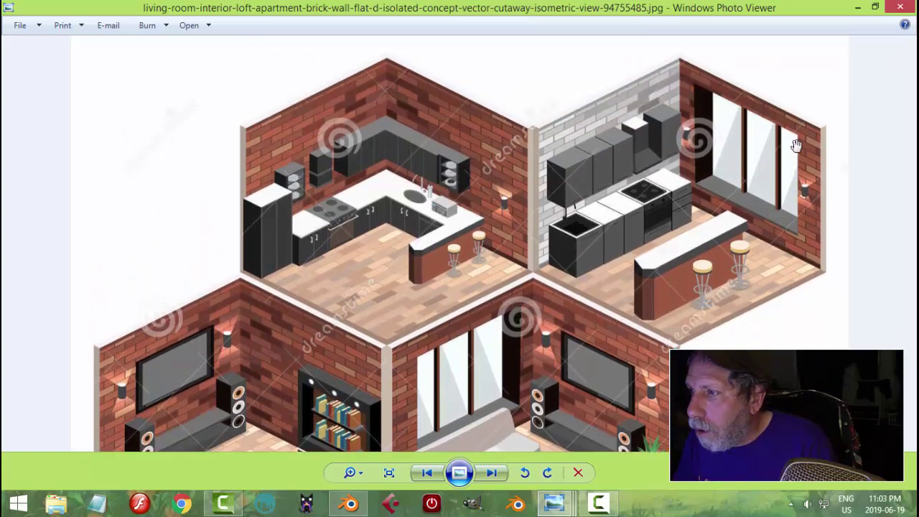
pyautogui.moveTo(353, 141); pyautogui.dragTo(354, 137)
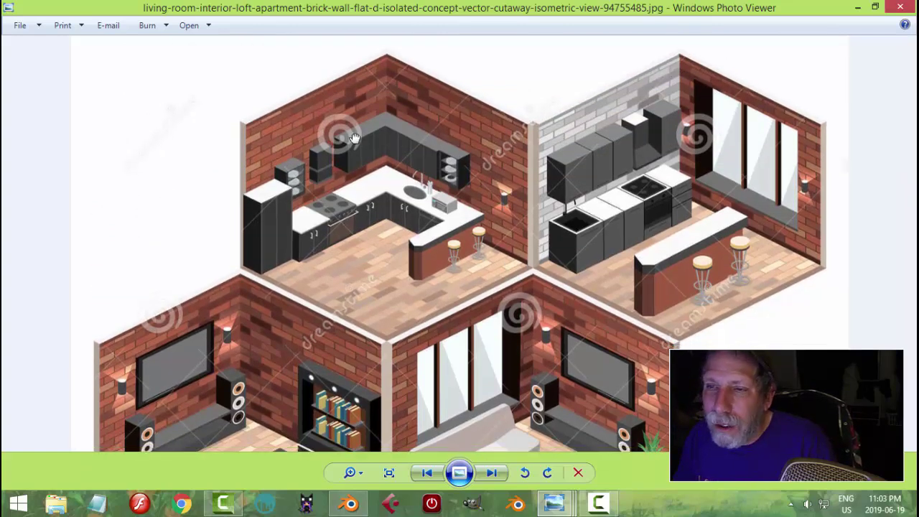
pyautogui.scroll(-3, 353, 138)
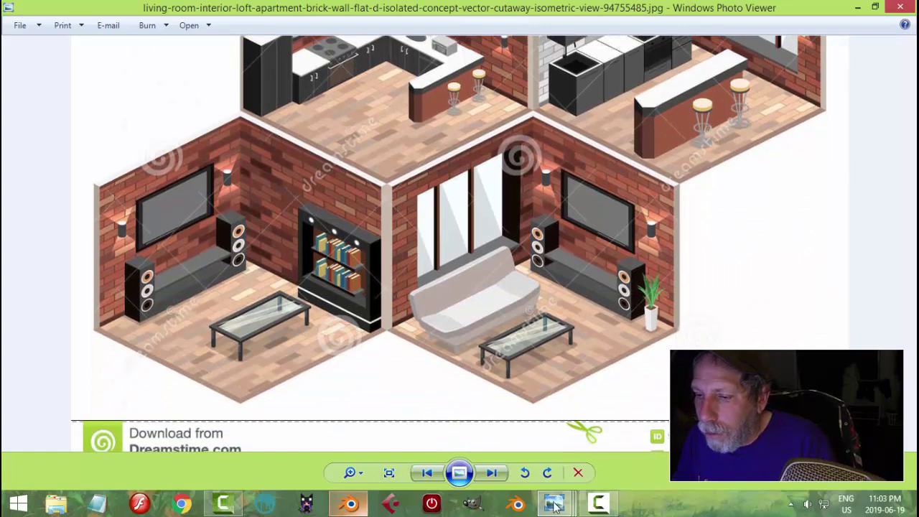
pyautogui.moveTo(554, 503)
pyautogui.click(365, 441)
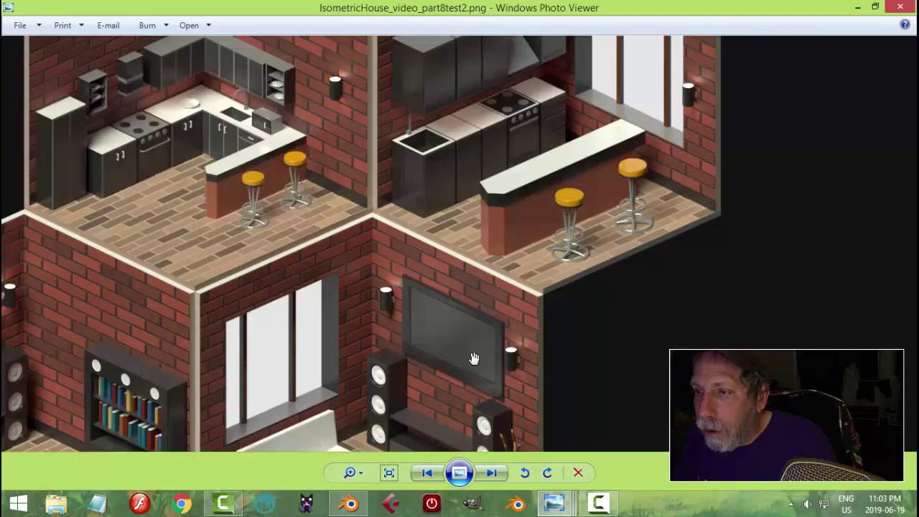
pyautogui.scroll(-2, 516, 288)
pyautogui.scroll(2, 503, 302)
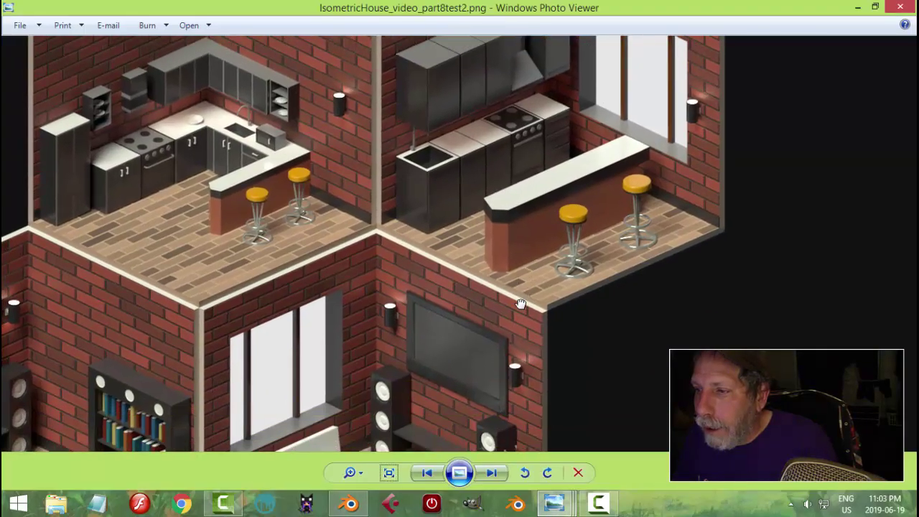
pyautogui.moveTo(496, 311); pyautogui.dragTo(505, 275)
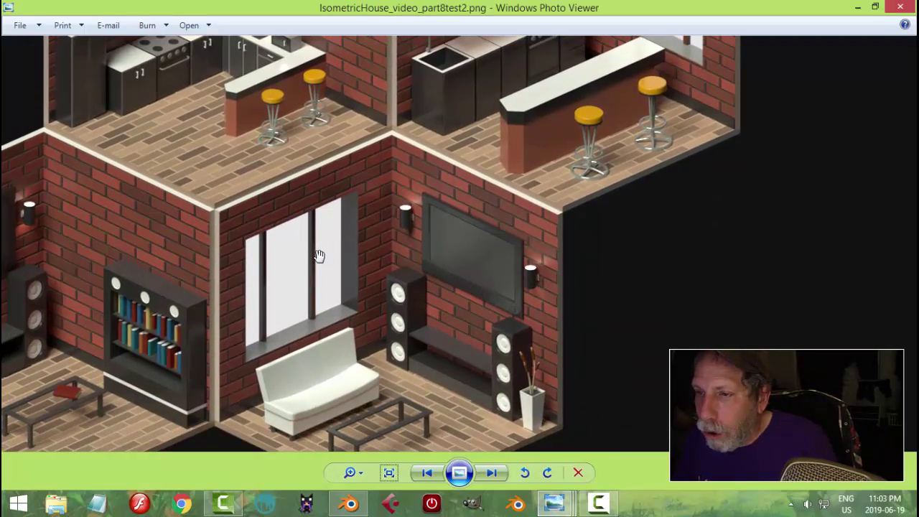
pyautogui.moveTo(353, 210); pyautogui.dragTo(367, 184)
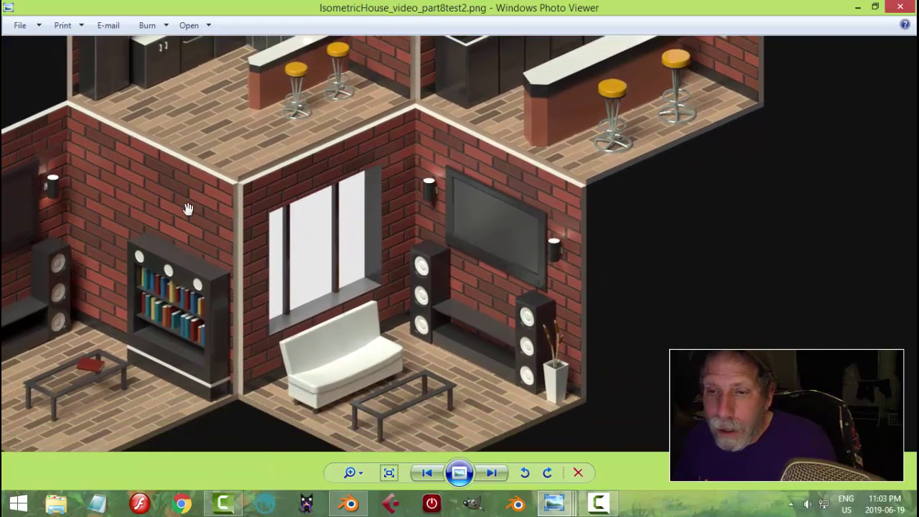
pyautogui.moveTo(344, 266); pyautogui.dragTo(353, 303)
pyautogui.moveTo(381, 193); pyautogui.dragTo(366, 313)
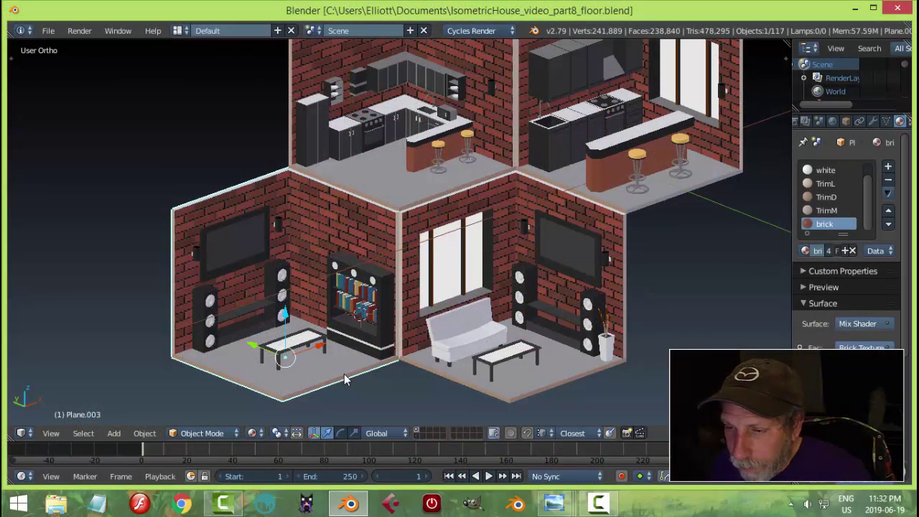
# Unwrap the left living room's floor face in Edit Mode and split the viewport into two views.
pyautogui.keyDown('shift'); pyautogui.moveTo(342, 373); pyautogui.dragTo(374, 352, button='middle'); pyautogui.keyUp('shift')
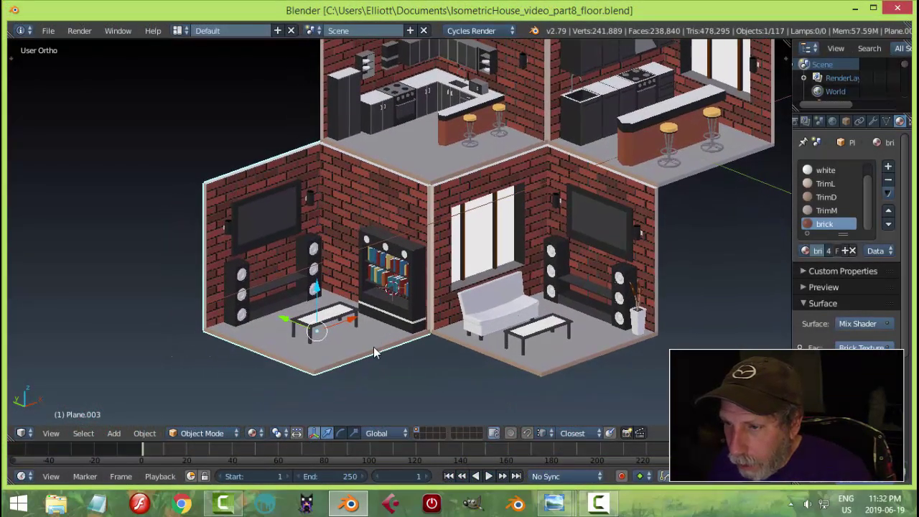
pyautogui.press('Tab')
pyautogui.click(461, 352)
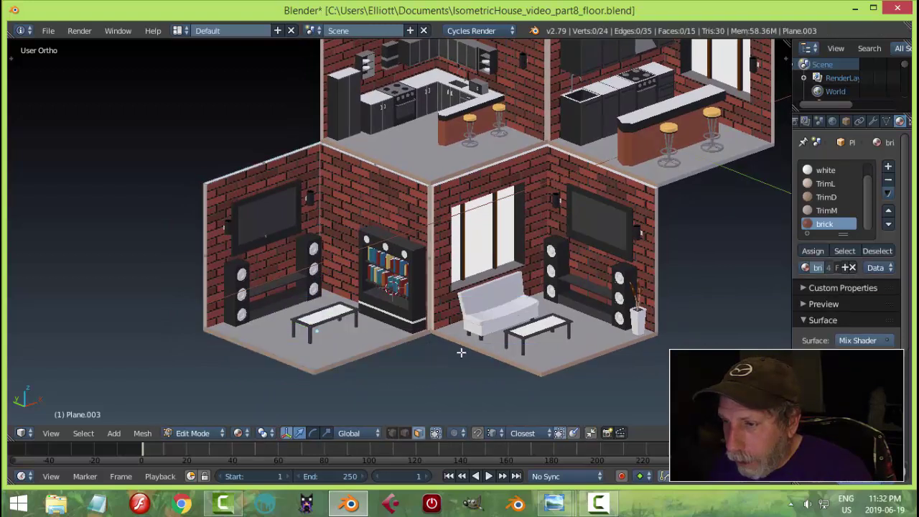
pyautogui.rightClick(377, 345)
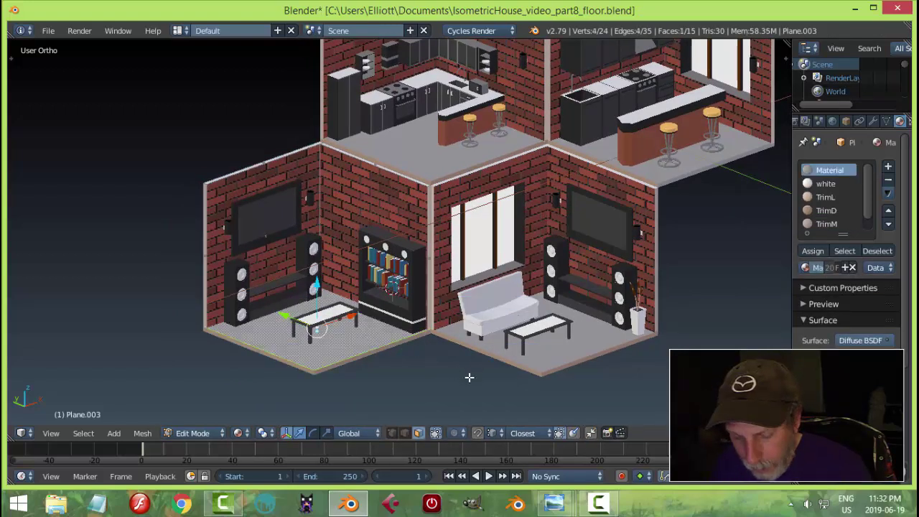
pyautogui.press('u')
pyautogui.click(430, 326)
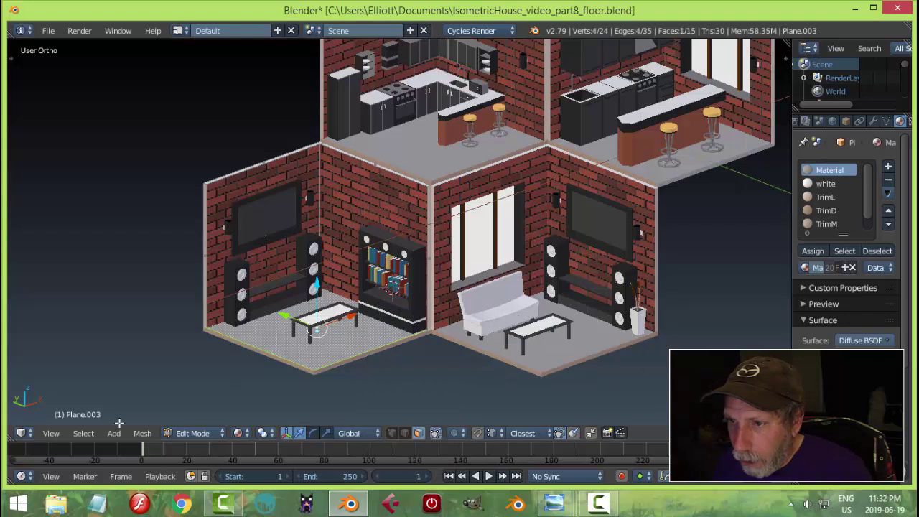
pyautogui.moveTo(9, 437); pyautogui.dragTo(399, 395)
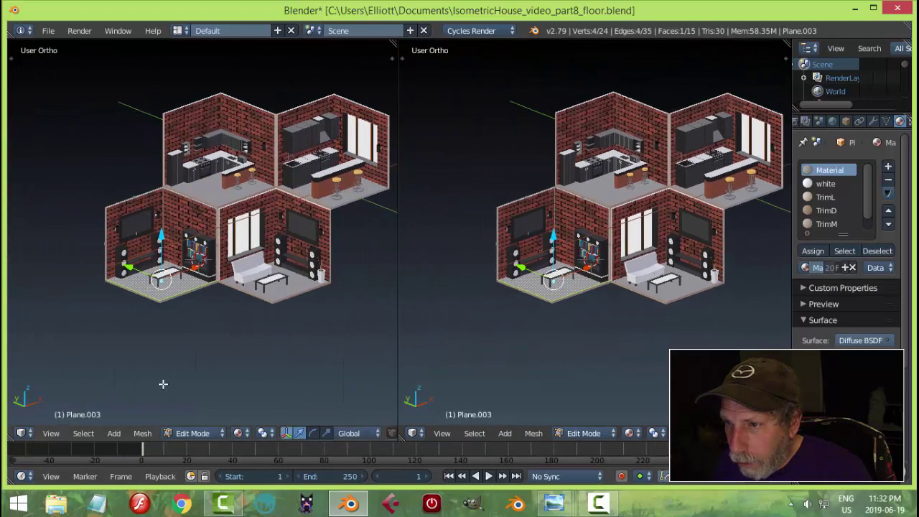
# Turn the left view into a Node Editor and give the floor face its own brick.001 material copy.
pyautogui.click(26, 435)
pyautogui.click(68, 284)
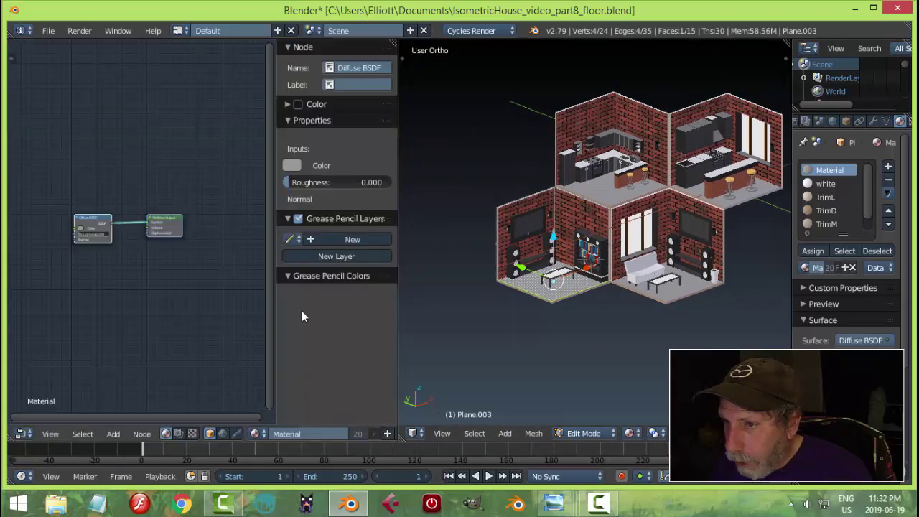
pyautogui.press('n')
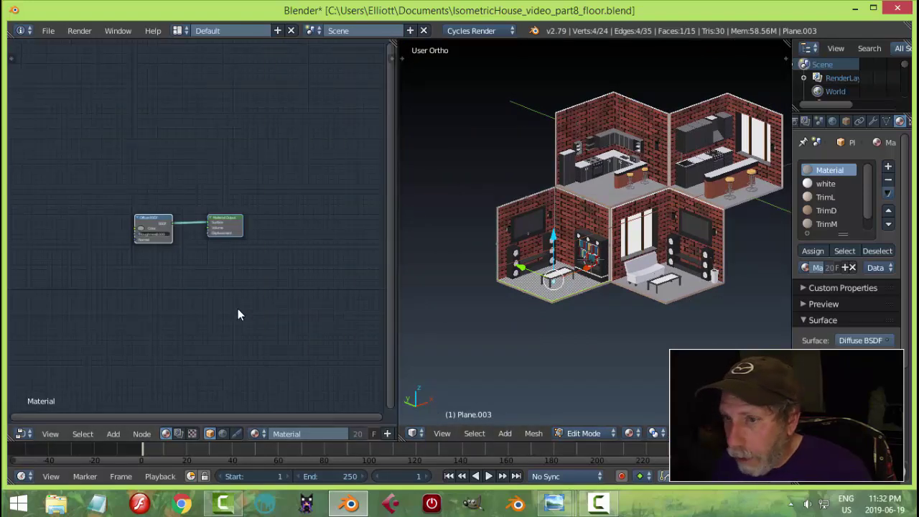
pyautogui.scroll(-1, 871, 208)
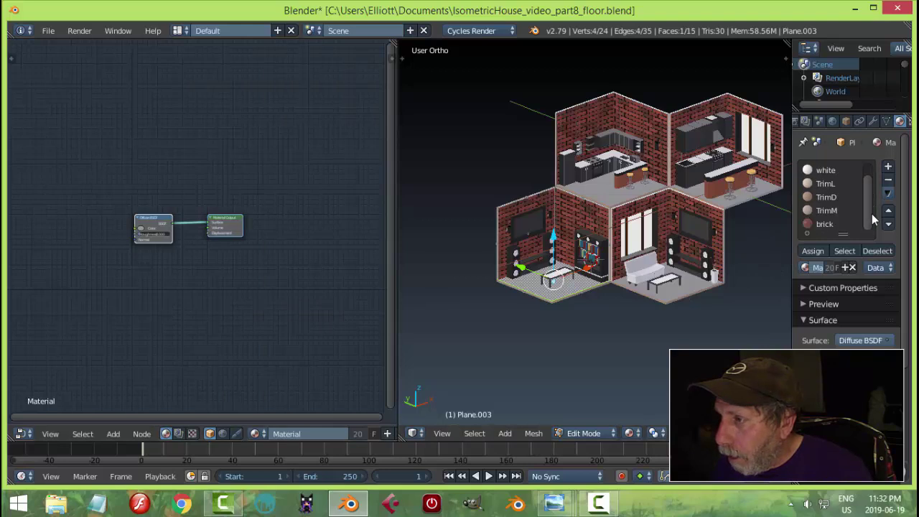
pyautogui.click(825, 225)
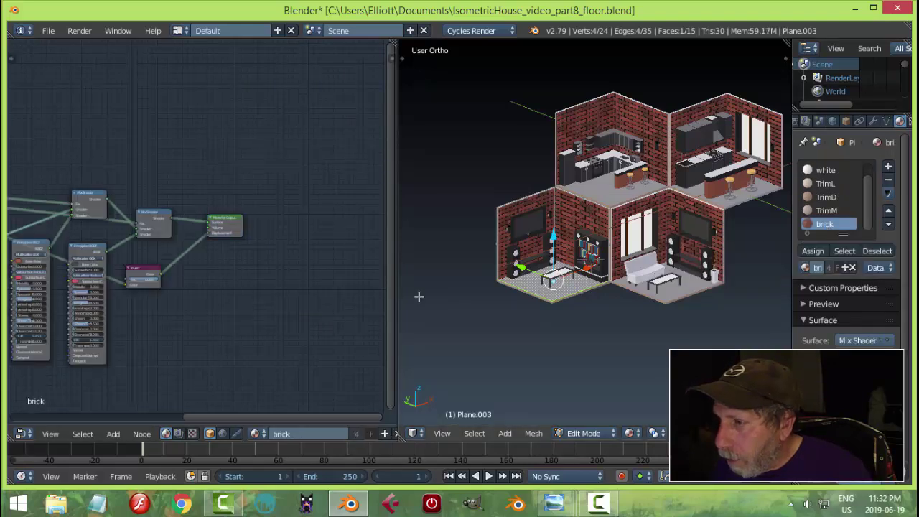
pyautogui.click(848, 267)
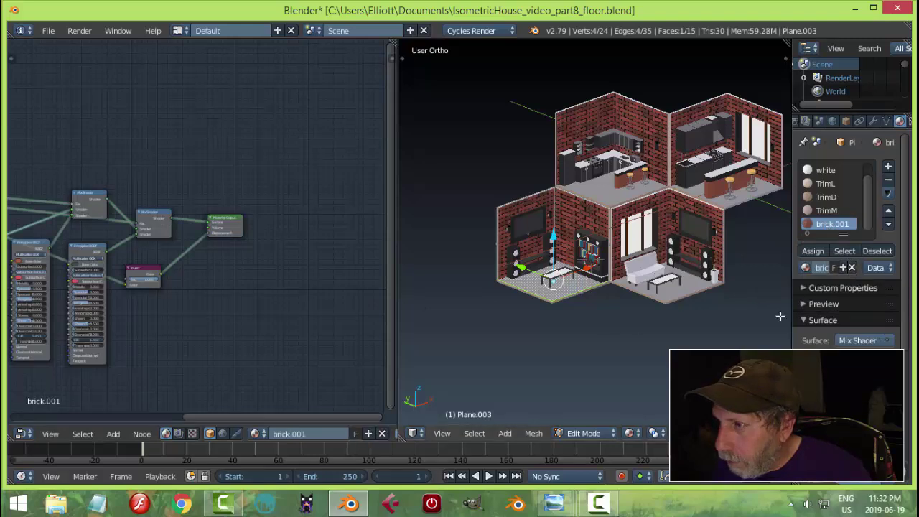
pyautogui.click(813, 251)
# Widen the node editor, frame the brick.001 shader nodes, and split the properties area into two stacked panels.
pyautogui.scroll(3, 621, 332)
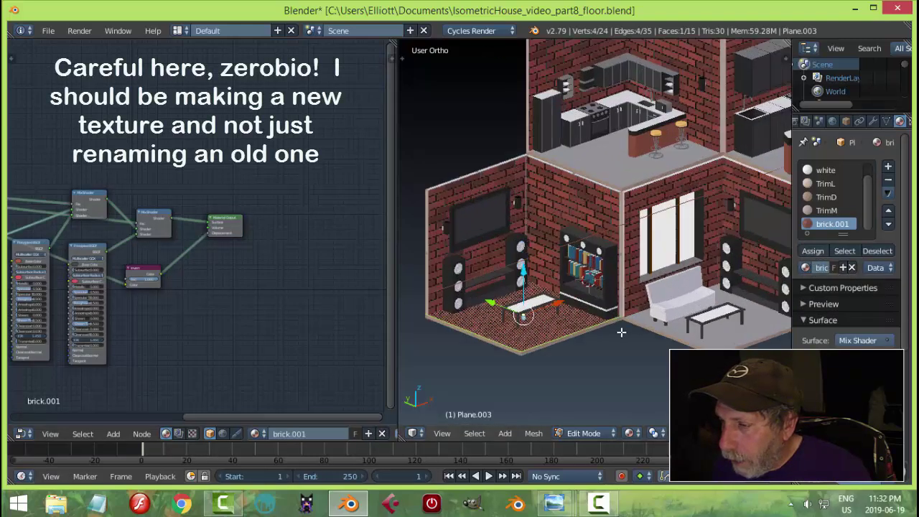
pyautogui.scroll(5, 621, 331)
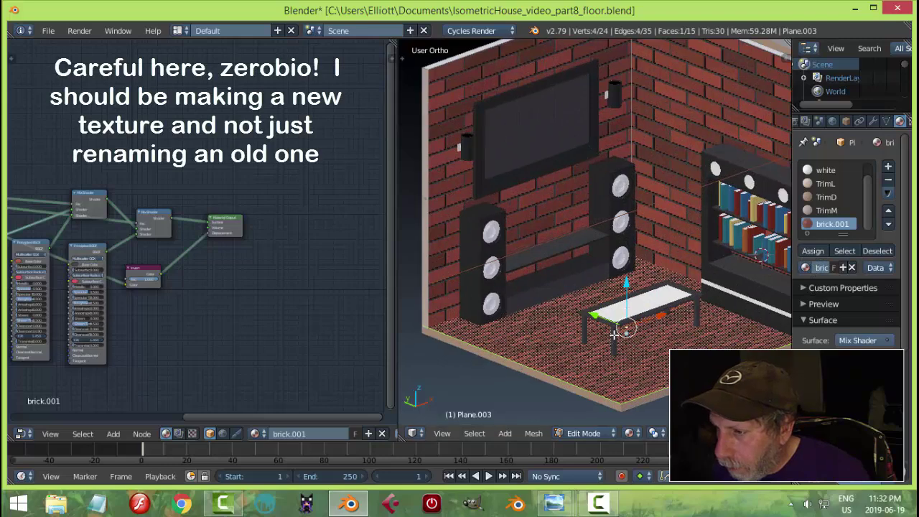
pyautogui.scroll(-4, 615, 334)
pyautogui.scroll(2, 686, 272)
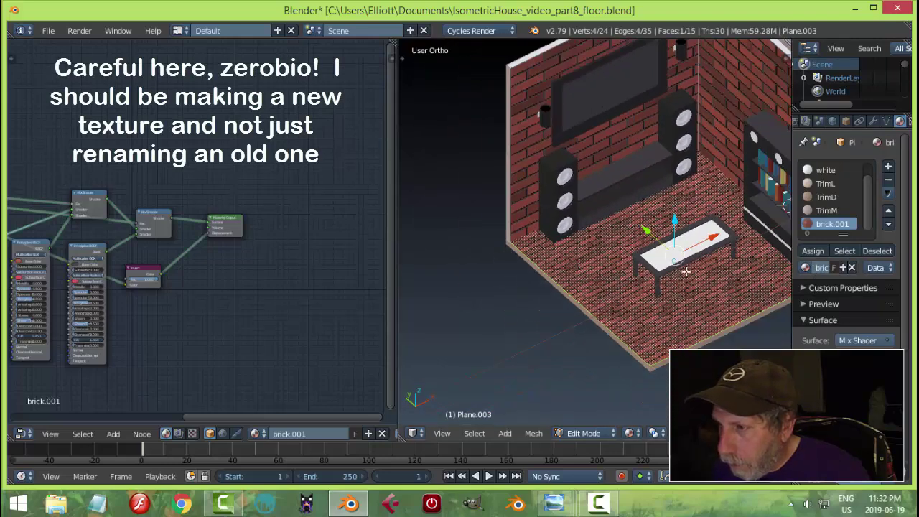
pyautogui.scroll(2, 686, 272)
pyautogui.scroll(3, 273, 298)
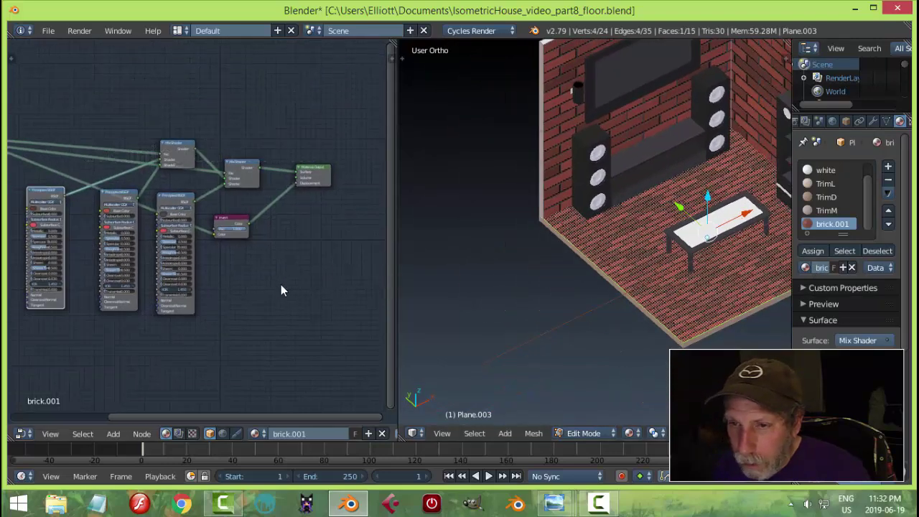
pyautogui.scroll(-4, 321, 288)
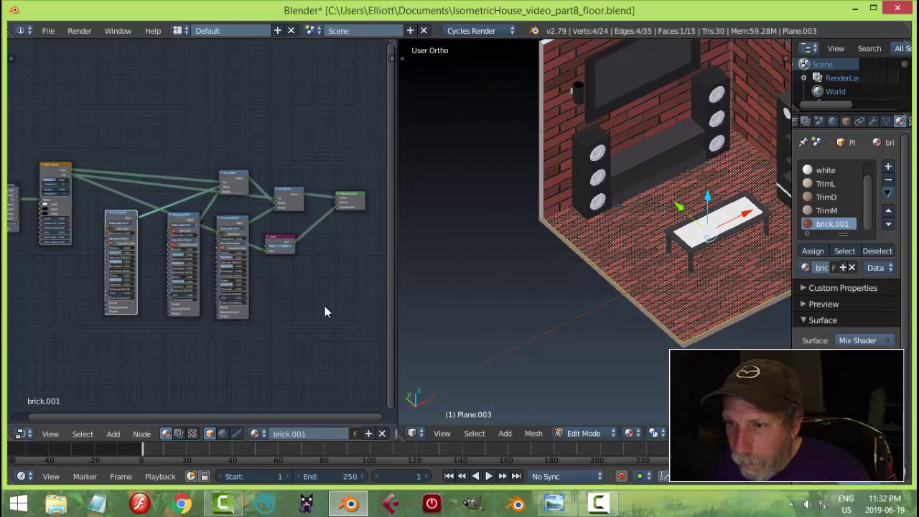
pyautogui.keyDown('shift'); pyautogui.scroll(3, 324, 309); pyautogui.keyUp('shift')
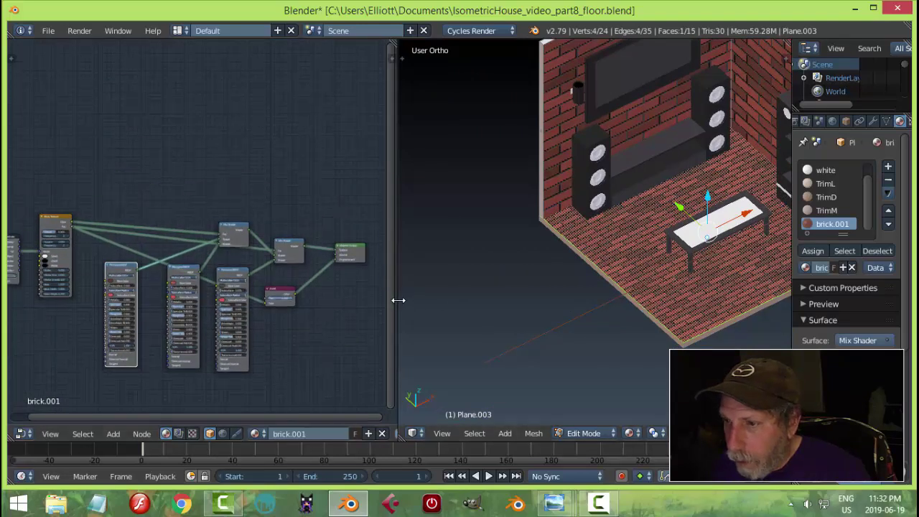
pyautogui.moveTo(398, 300); pyautogui.dragTo(508, 302)
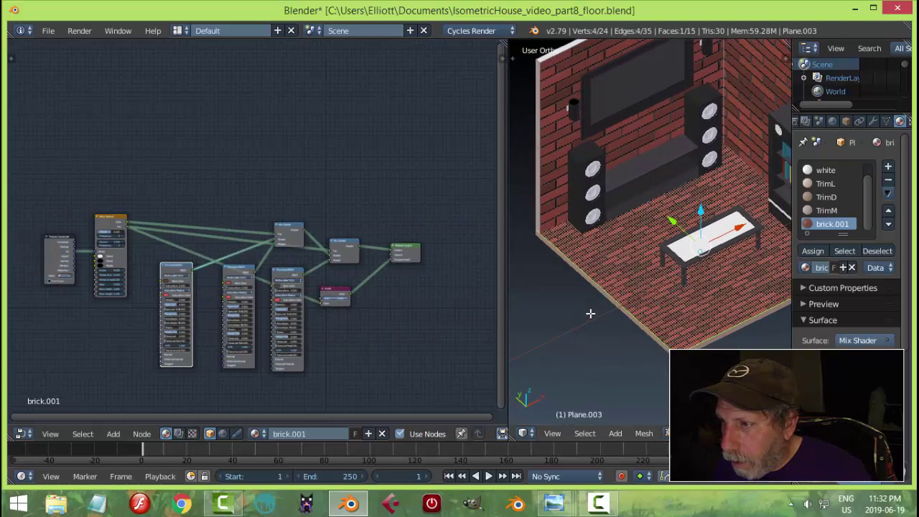
pyautogui.keyDown('shift'); pyautogui.moveTo(590, 313); pyautogui.dragTo(556, 306, button='middle'); pyautogui.keyUp('shift')
pyautogui.scroll(2, 337, 285)
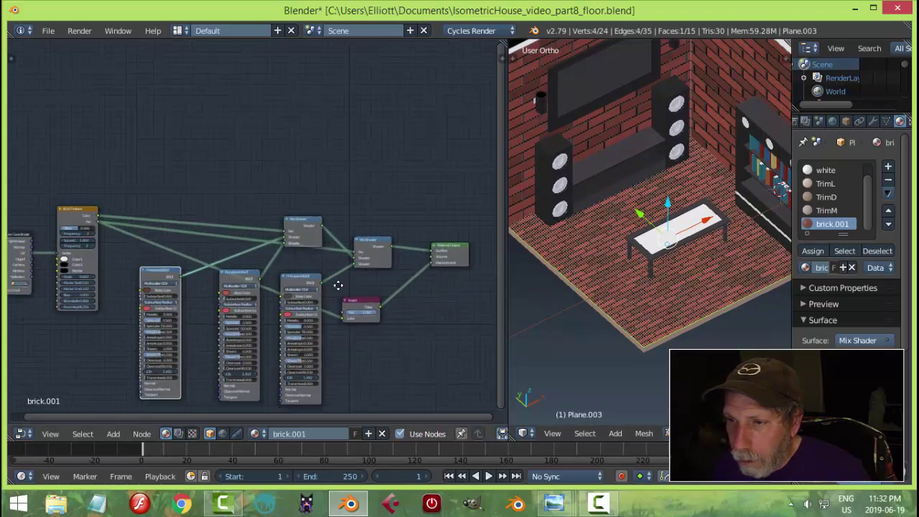
pyautogui.scroll(3, 337, 285)
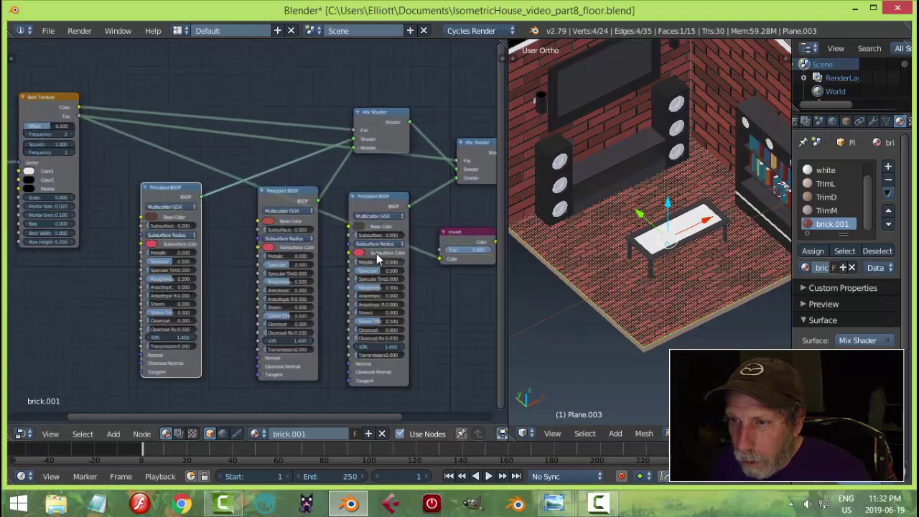
pyautogui.scroll(-2, 378, 260)
pyautogui.moveTo(416, 264); pyautogui.dragTo(412, 232, button='middle')
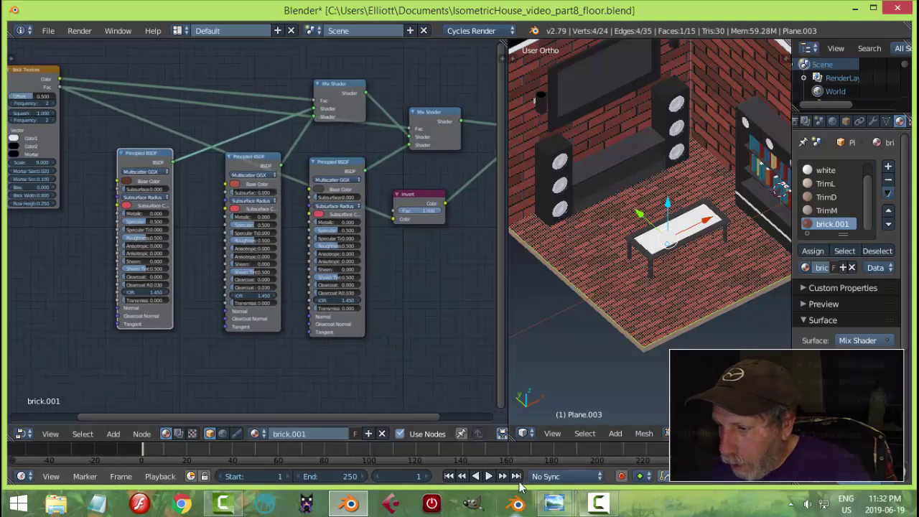
pyautogui.moveTo(796, 483); pyautogui.dragTo(814, 248)
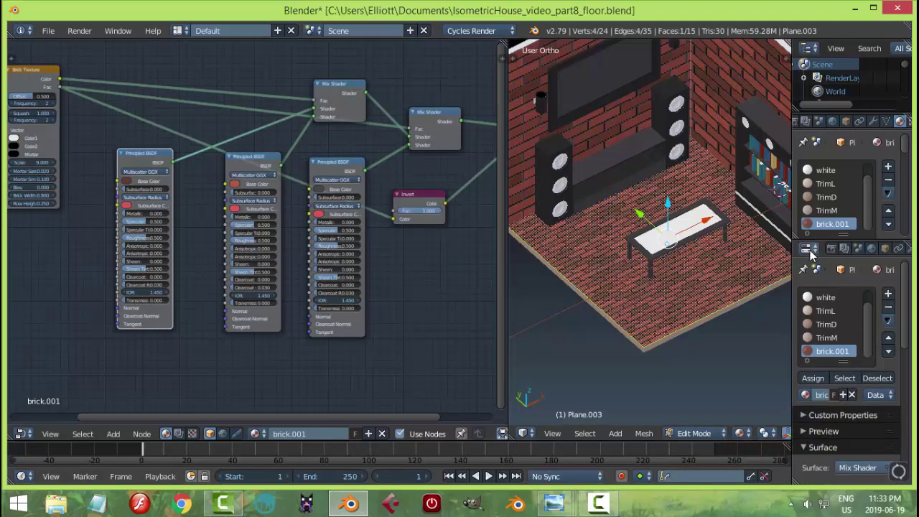
# Load the living-room jpg from REFERENCE IMAGES\CARTOONS\ROOMS into a new UV/Image Editor panel.
pyautogui.click(809, 248)
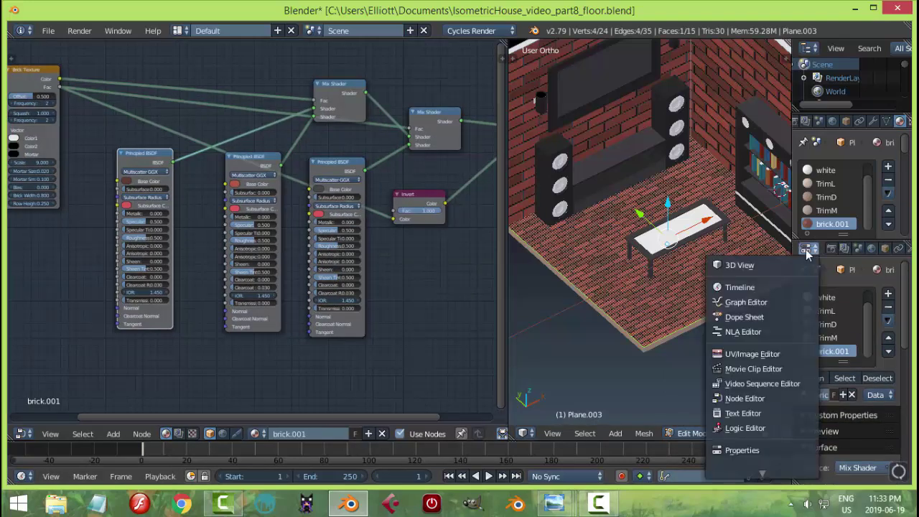
pyautogui.click(740, 354)
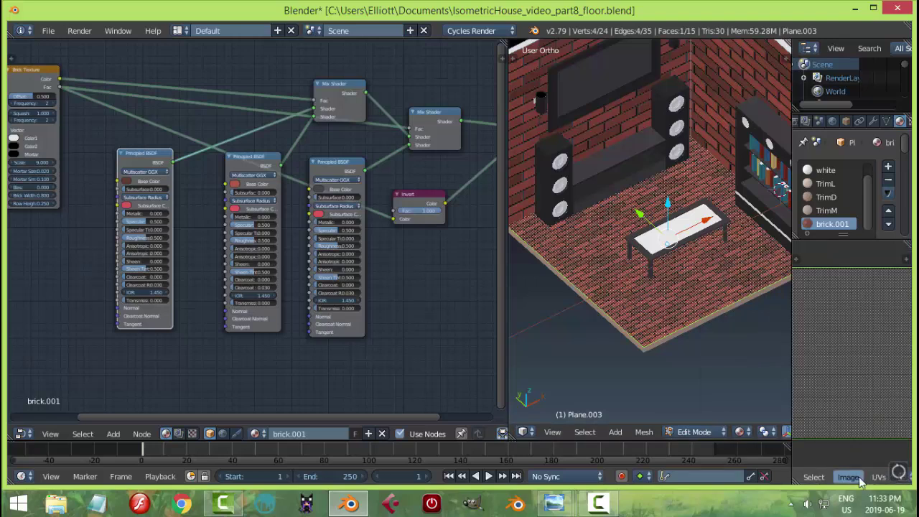
pyautogui.click(855, 478)
pyautogui.click(819, 448)
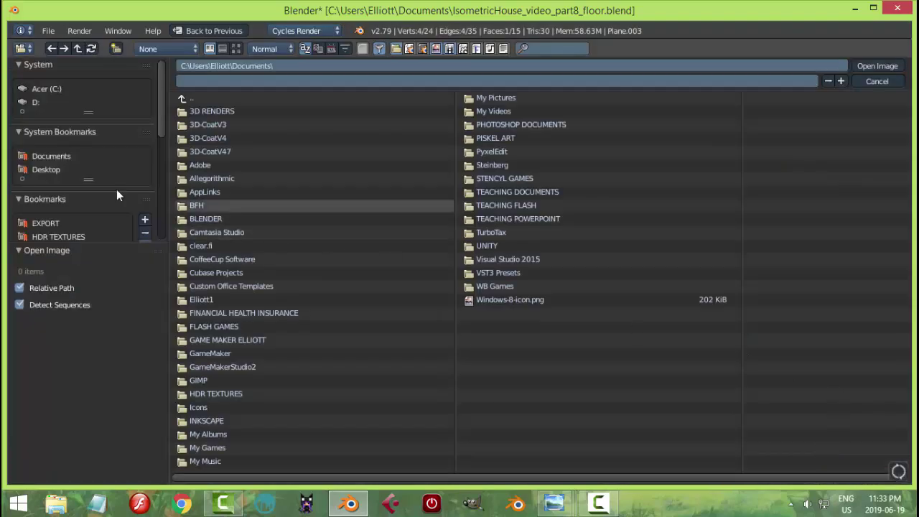
pyautogui.click(208, 218)
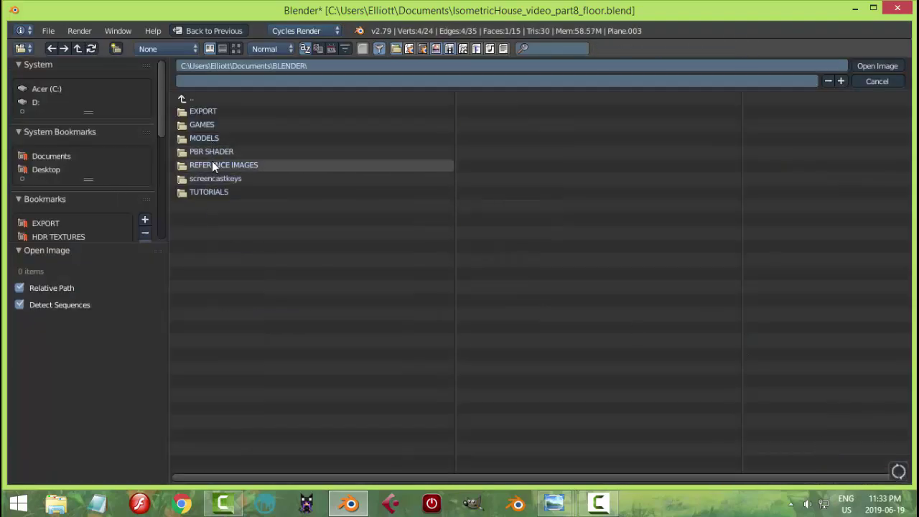
pyautogui.click(212, 164)
pyautogui.click(211, 138)
pyautogui.click(204, 113)
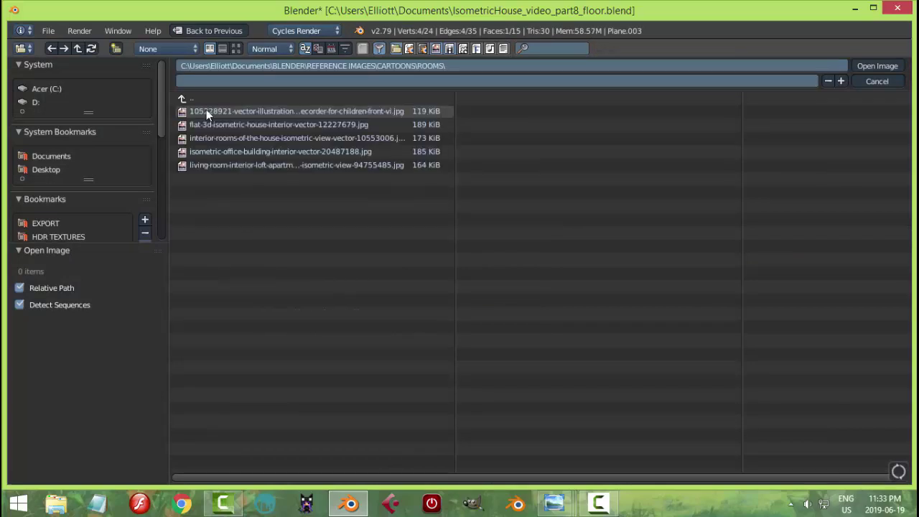
pyautogui.click(257, 165)
pyautogui.click(875, 66)
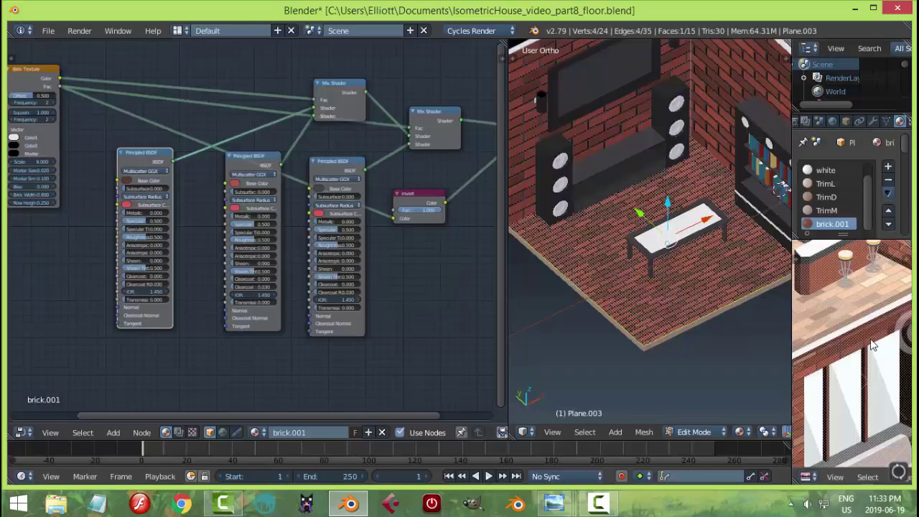
pyautogui.moveTo(851, 305); pyautogui.dragTo(887, 331, button='middle')
pyautogui.scroll(1, 838, 326)
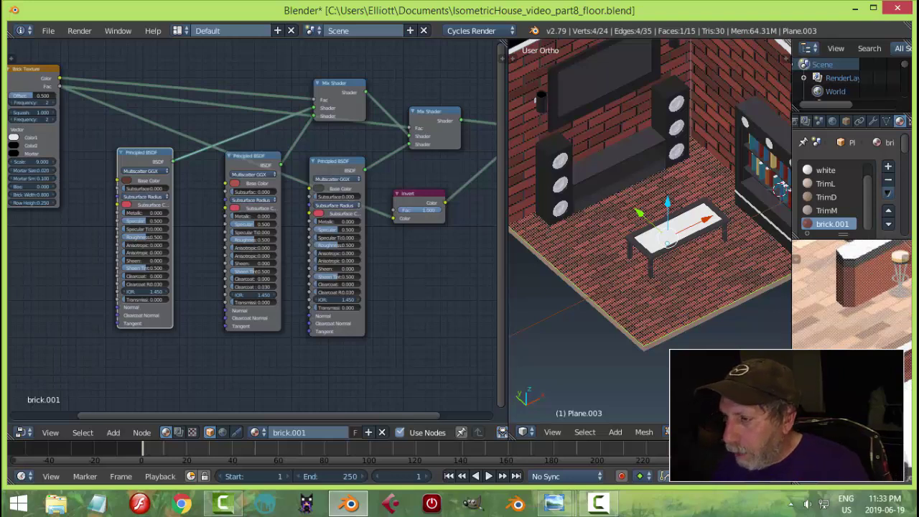
pyautogui.scroll(-2, 838, 327)
pyautogui.scroll(2, 838, 326)
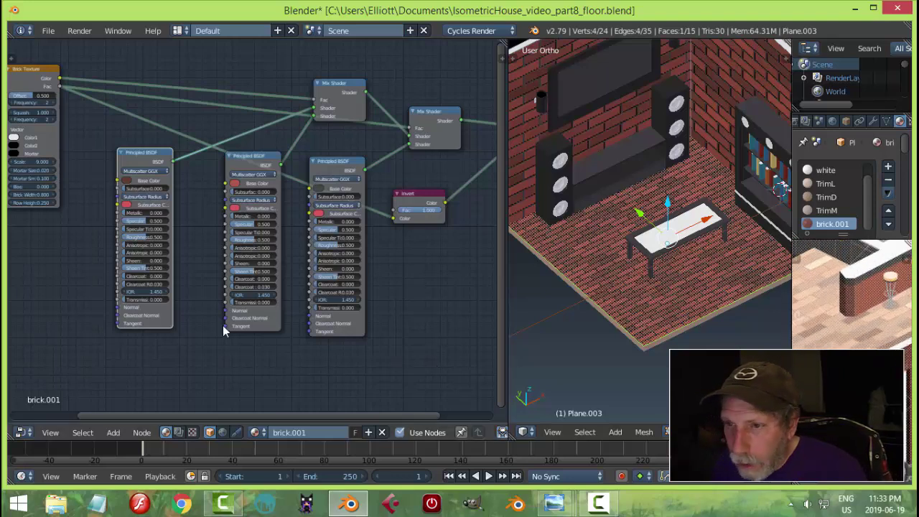
pyautogui.scroll(1, 203, 321)
pyautogui.scroll(-2, 204, 321)
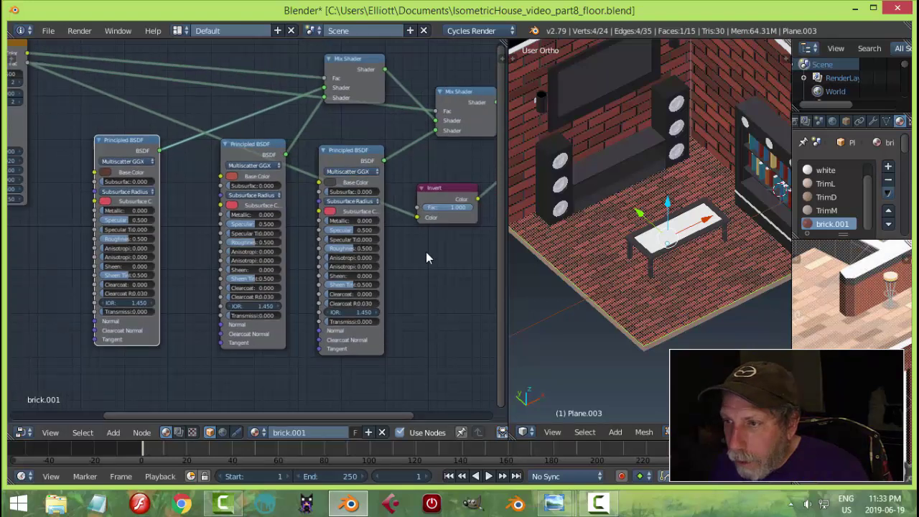
pyautogui.moveTo(426, 257); pyautogui.dragTo(244, 222, button='middle')
pyautogui.scroll(2, 426, 273)
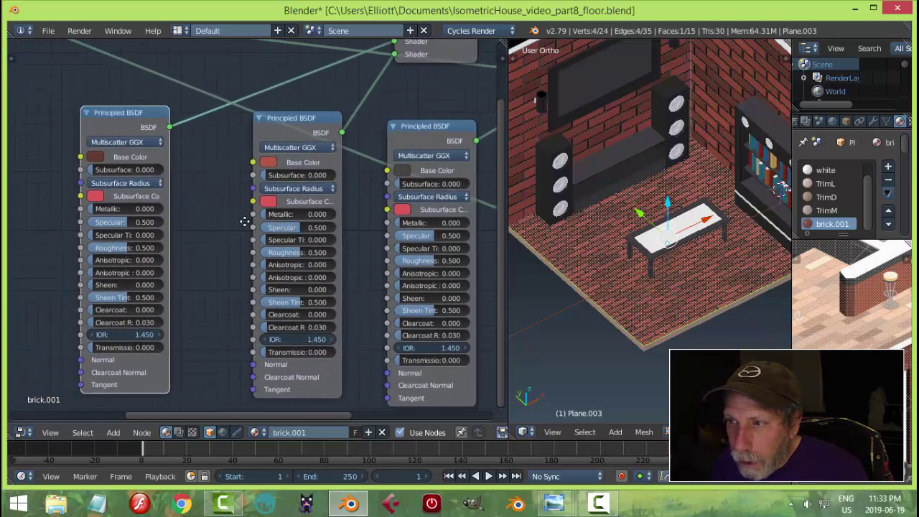
pyautogui.scroll(-2, 224, 222)
pyautogui.keyDown('ctrl'); pyautogui.scroll(5, 223, 222); pyautogui.keyUp('ctrl')
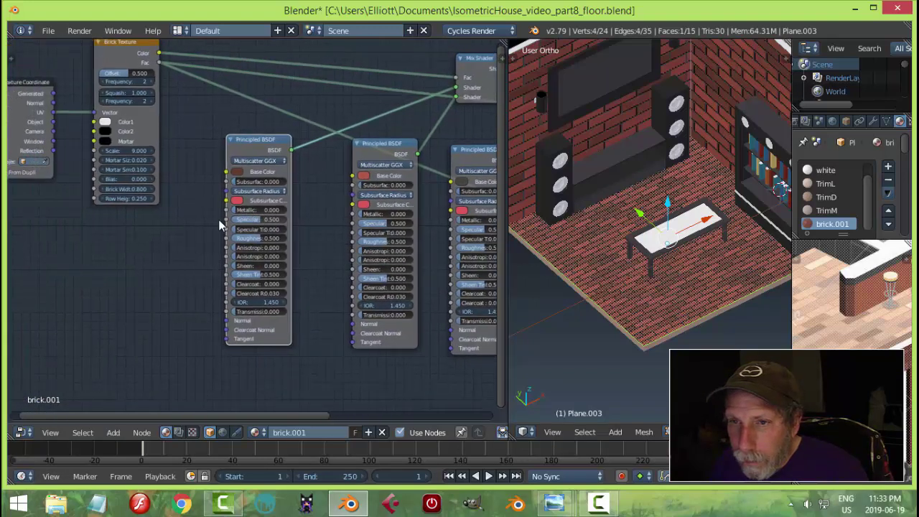
pyautogui.click(128, 150)
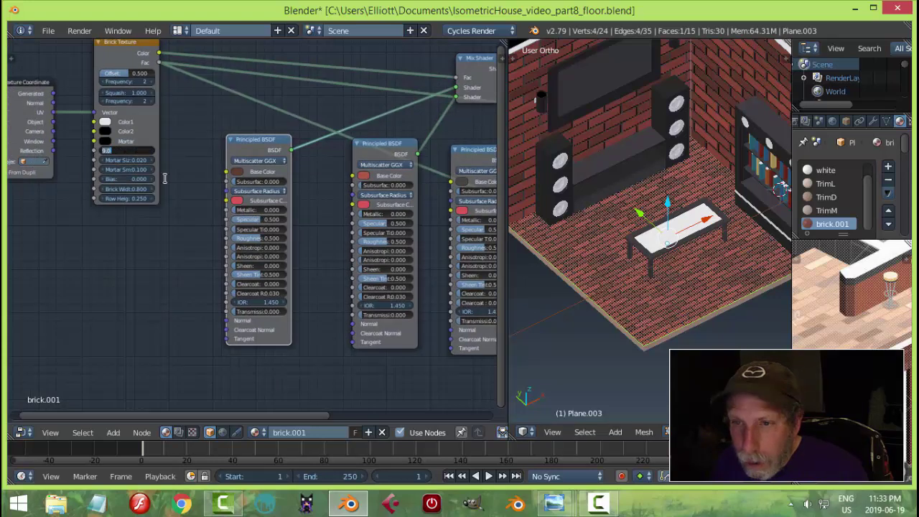
pyautogui.press('Return')
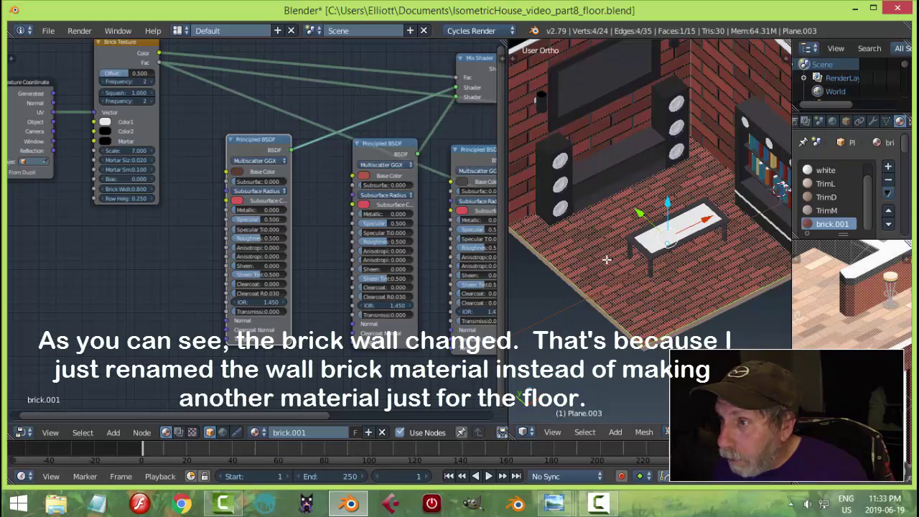
pyautogui.click(137, 151)
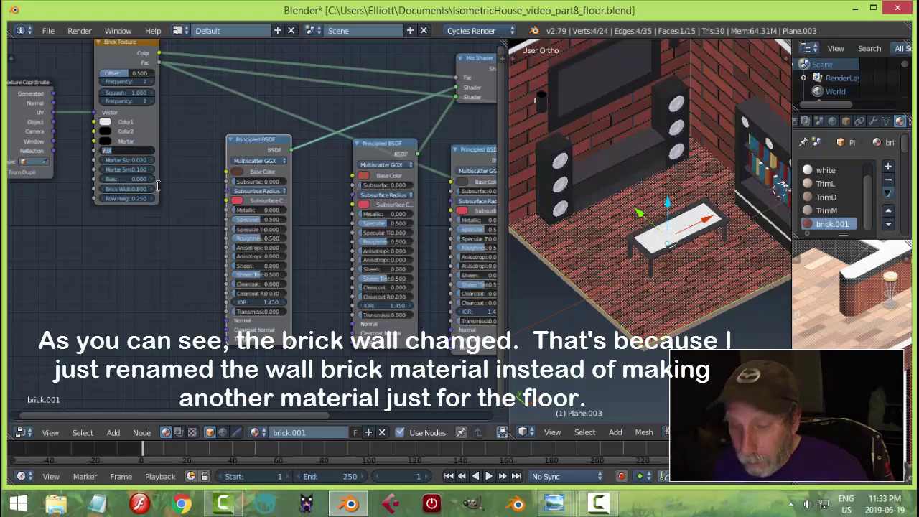
pyautogui.write('9')
pyautogui.press('Return')
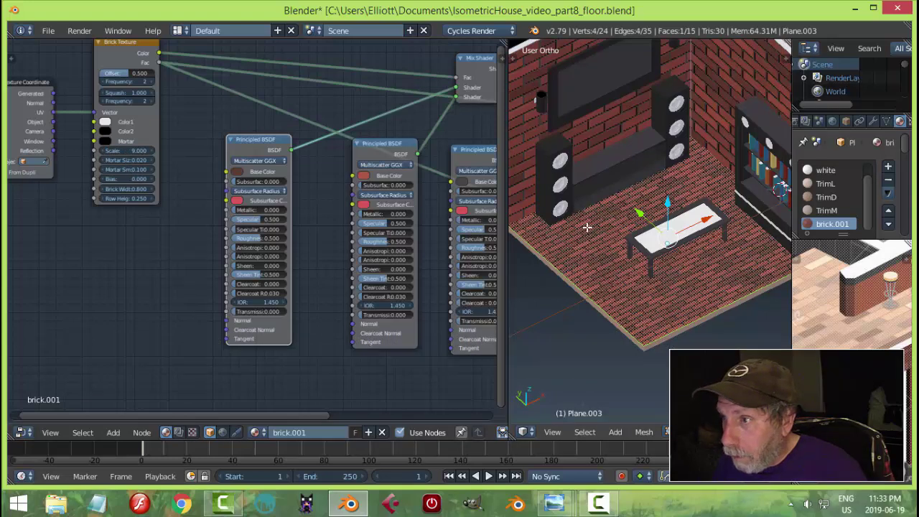
pyautogui.press('a')
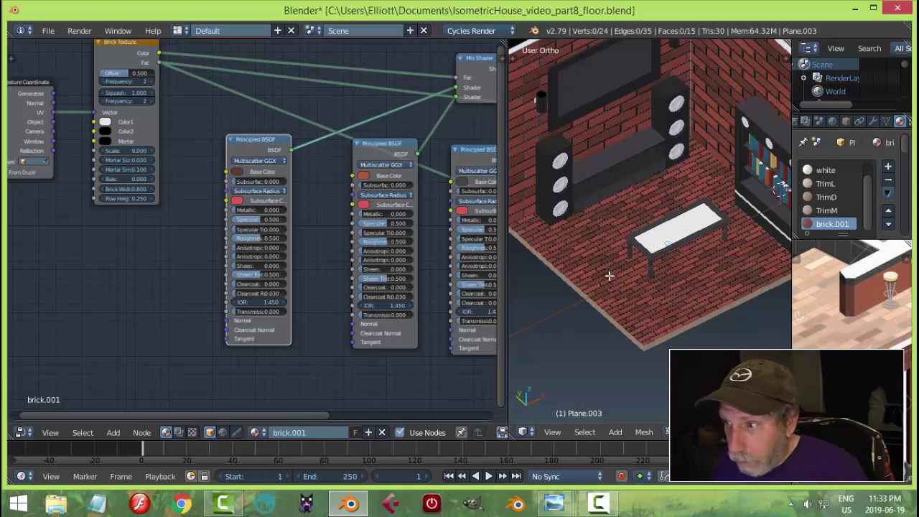
pyautogui.hotkey('ctrl', 'z')
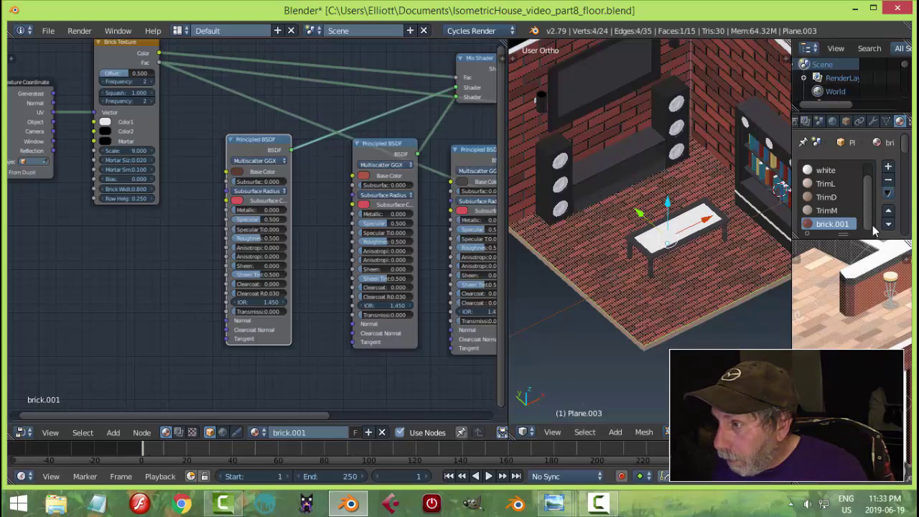
pyautogui.click(889, 166)
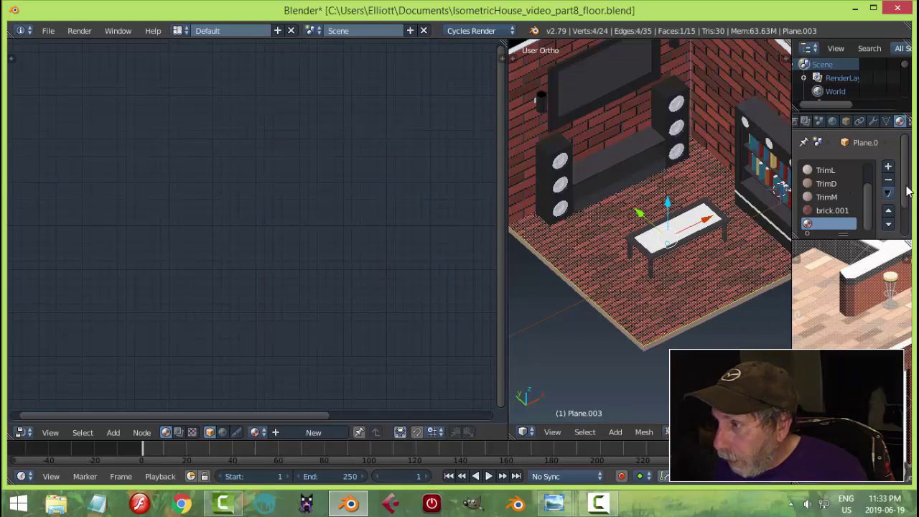
# Add a new material, paste brick.001's nodes into it, and rename it 'floor'.
pyautogui.moveTo(907, 191); pyautogui.dragTo(911, 241)
pyautogui.click(840, 228)
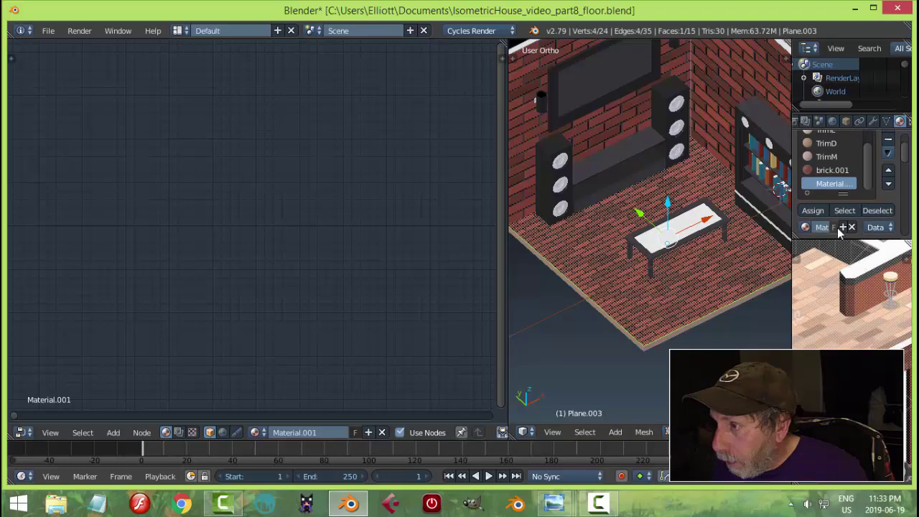
pyautogui.click(832, 171)
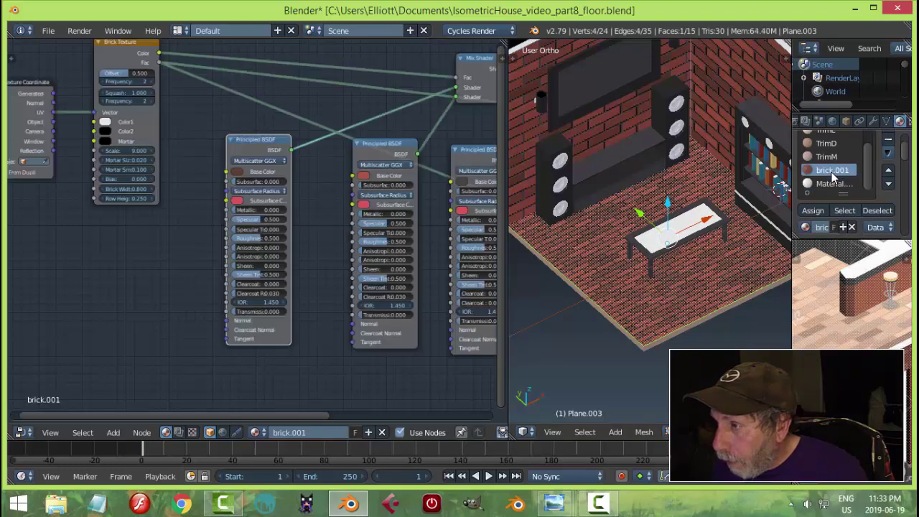
pyautogui.click(888, 158)
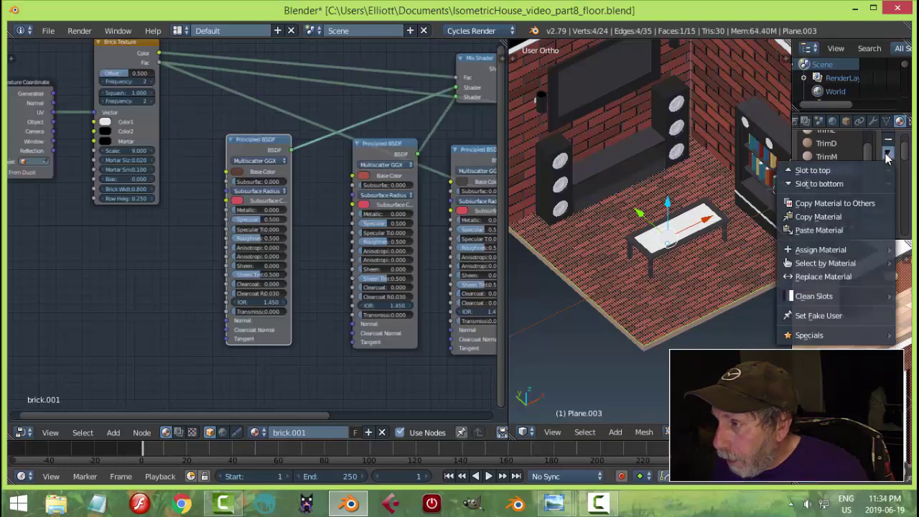
pyautogui.click(833, 216)
pyautogui.click(831, 184)
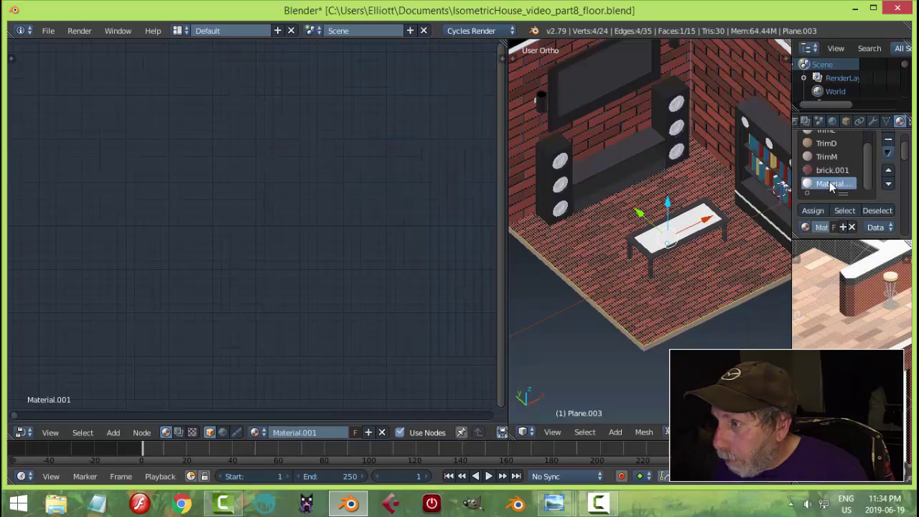
pyautogui.click(888, 165)
pyautogui.click(840, 229)
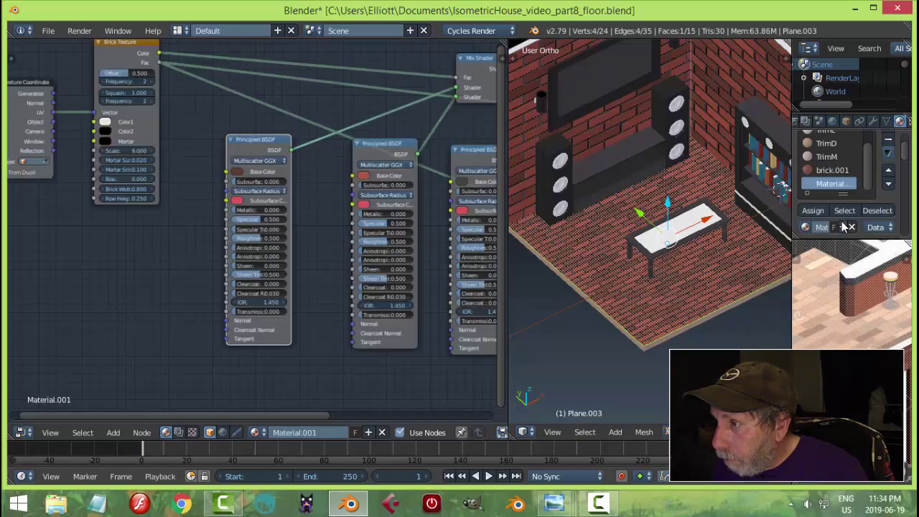
pyautogui.doubleClick(836, 185)
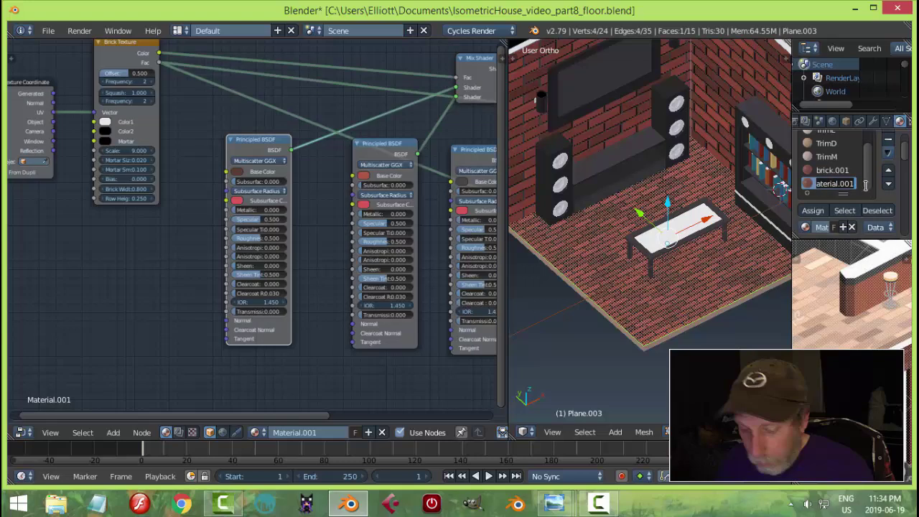
pyautogui.write('floor')
pyautogui.press('Return')
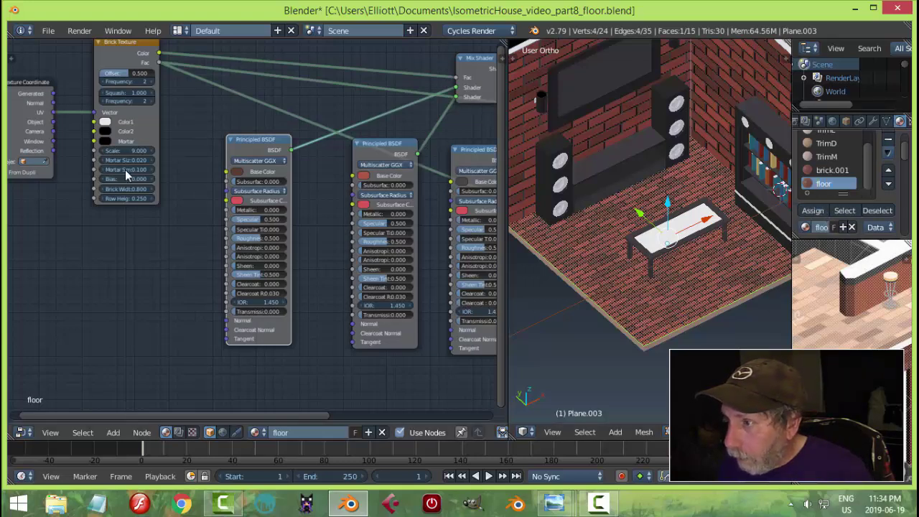
# Lower the Brick Texture scale to 7, then 5, and recentre the room in the viewport.
pyautogui.click(126, 151)
pyautogui.press('Return')
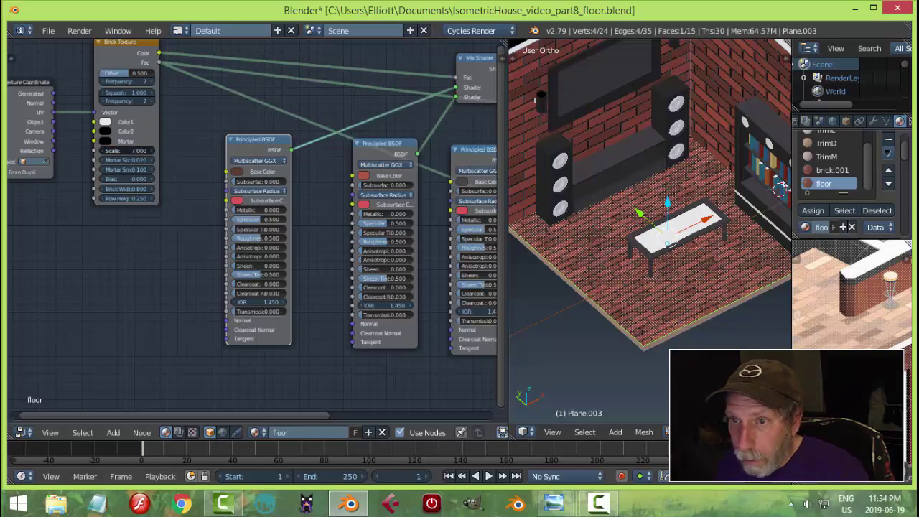
pyautogui.press('Return')
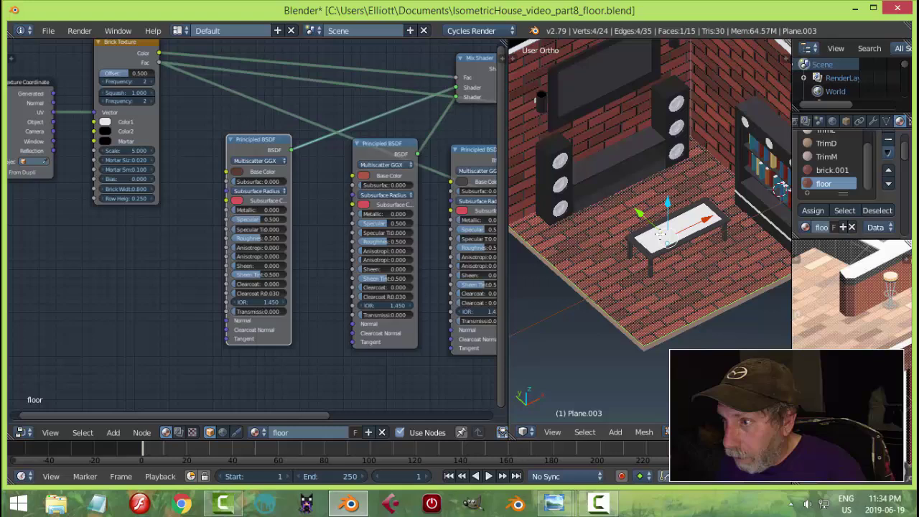
pyautogui.keyDown('shift'); pyautogui.moveTo(670, 285); pyautogui.dragTo(642, 261, button='middle'); pyautogui.keyUp('shift')
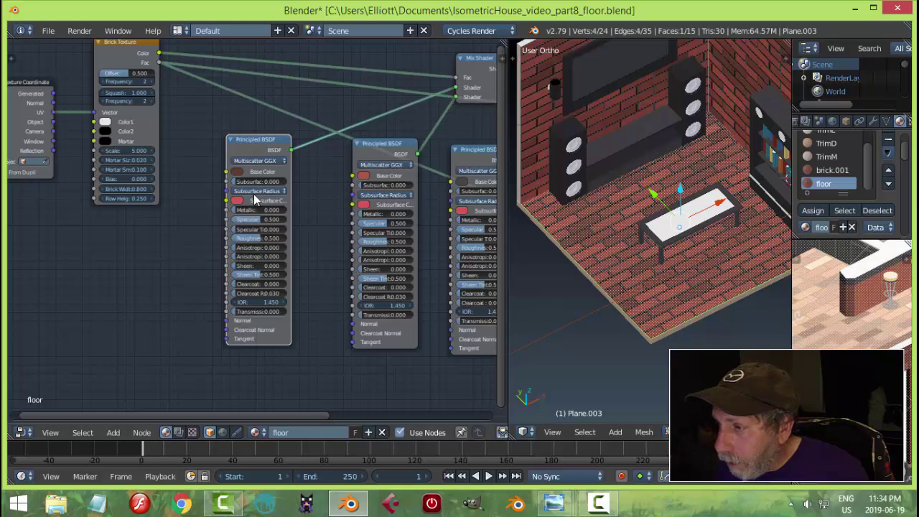
# Eyedrop two brick tones from the reference into the first and middle Principled BSDF base colours.
pyautogui.click(239, 173)
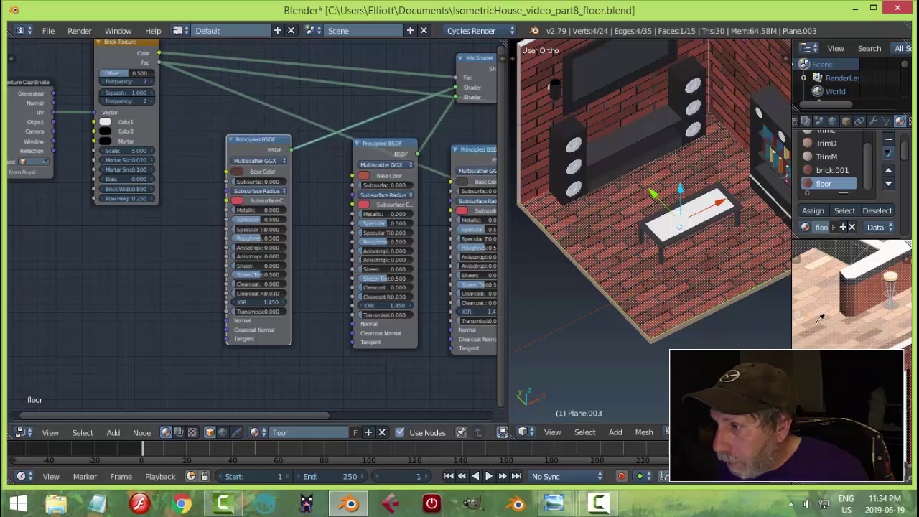
pyautogui.click(818, 325)
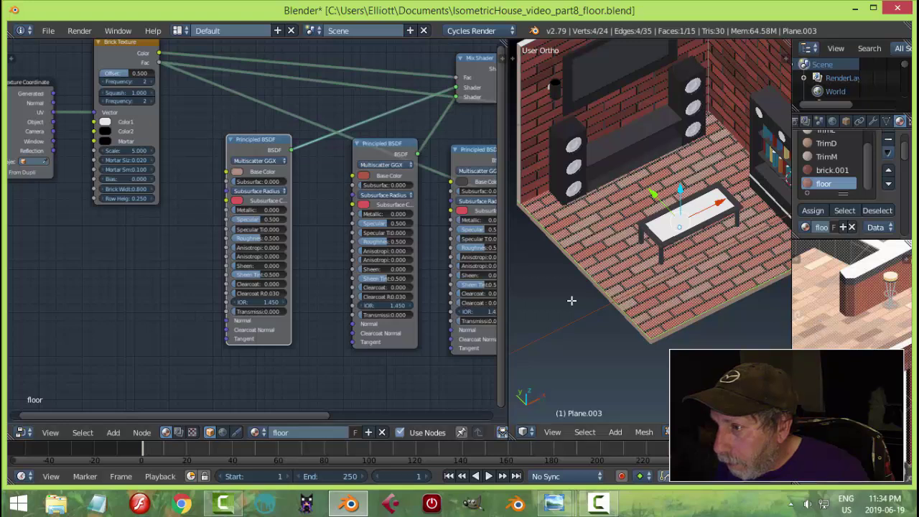
pyautogui.click(363, 177)
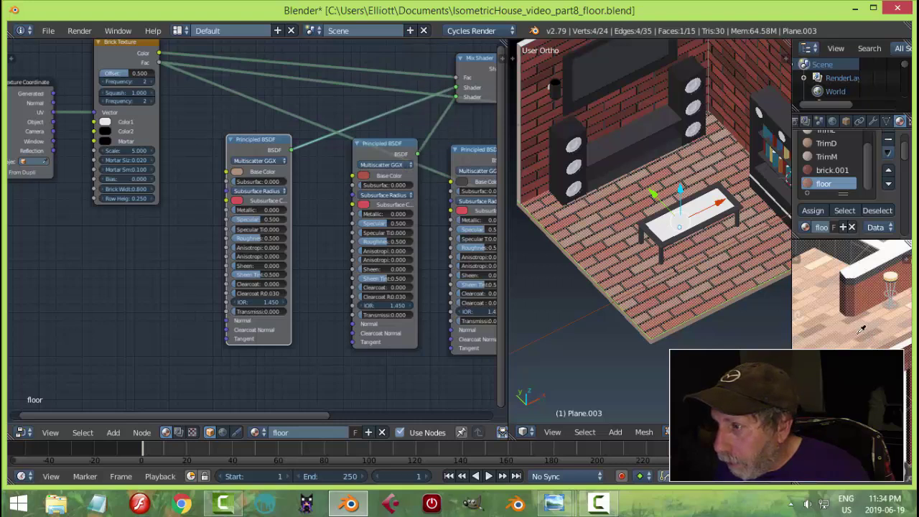
pyautogui.click(851, 334)
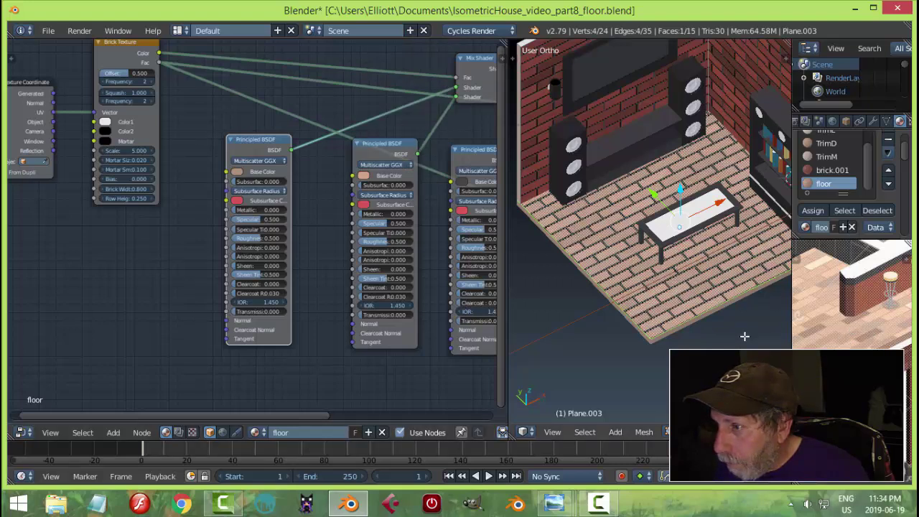
# Darken the first shader's base colour to dark brown (RGB 0.099, 0.065, 0.047).
pyautogui.click(237, 173)
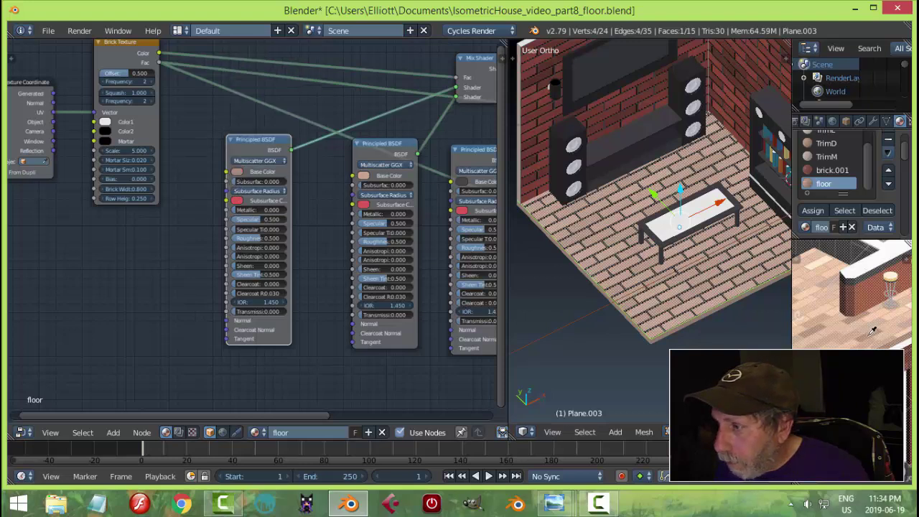
pyautogui.click(237, 175)
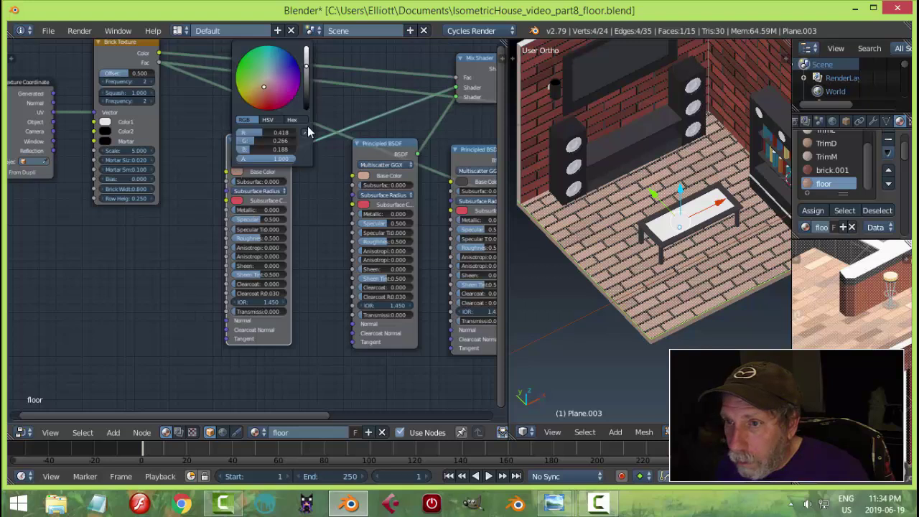
pyautogui.moveTo(307, 66); pyautogui.dragTo(307, 87)
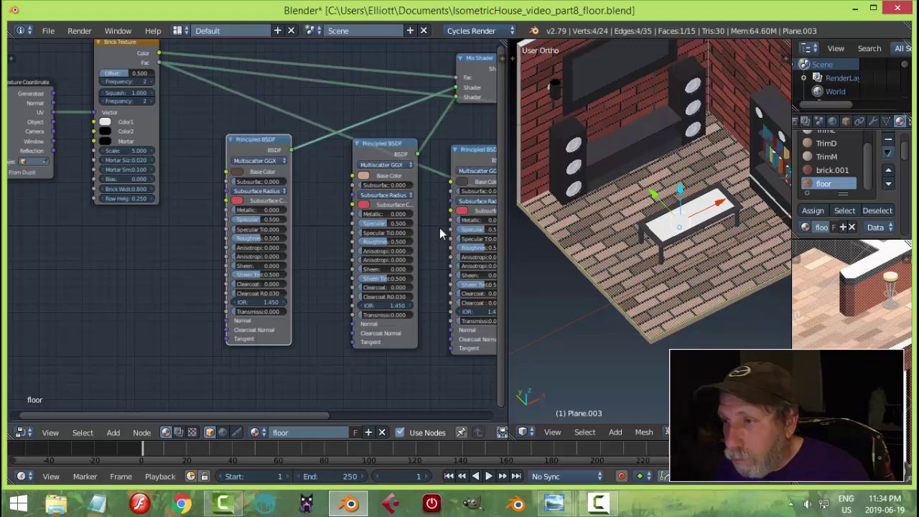
pyautogui.moveTo(441, 233); pyautogui.dragTo(395, 227, button='middle')
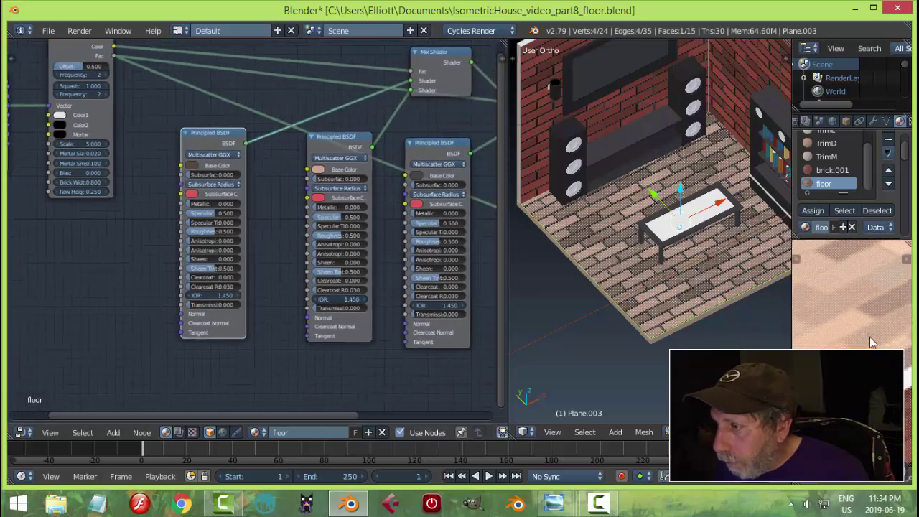
# Deselect the floor vertices and set the Invert node's Fac to 0.5.
pyautogui.click(420, 176)
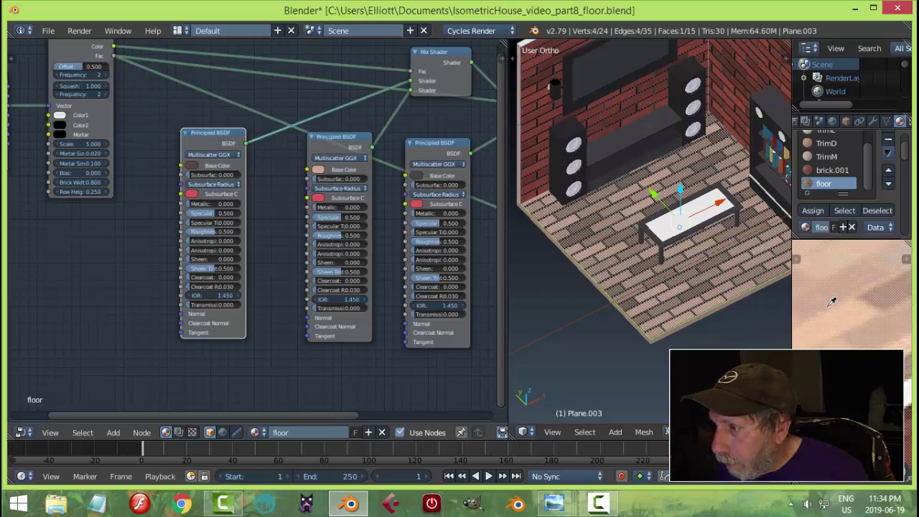
pyautogui.press('a')
pyautogui.scroll(-1, 650, 223)
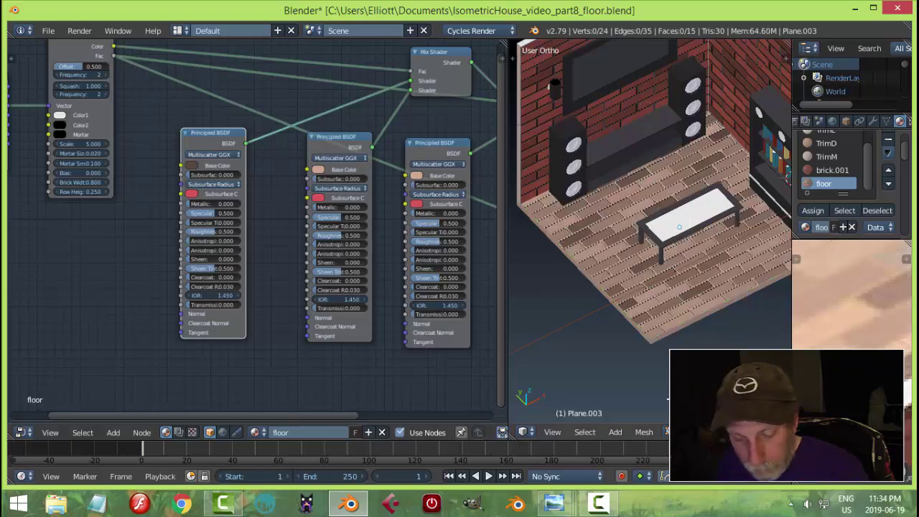
pyautogui.scroll(1, 662, 385)
pyautogui.scroll(-1, 438, 348)
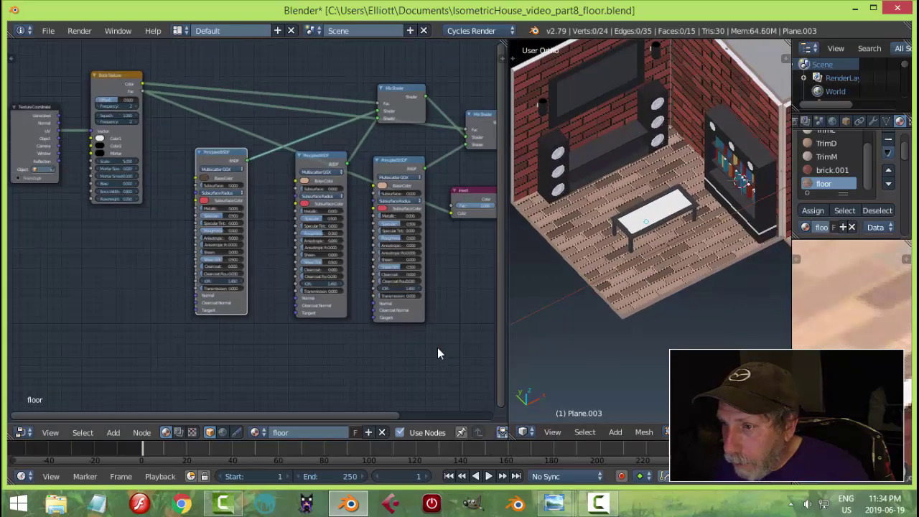
pyautogui.moveTo(437, 348); pyautogui.dragTo(389, 339, button='middle')
pyautogui.scroll(1, 366, 323)
pyautogui.scroll(2, 367, 323)
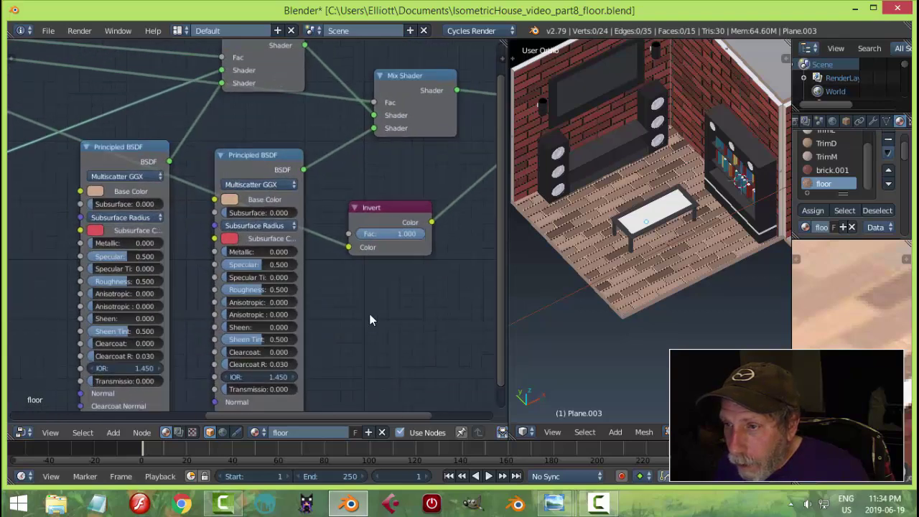
pyautogui.click(385, 233)
pyautogui.write('0.')
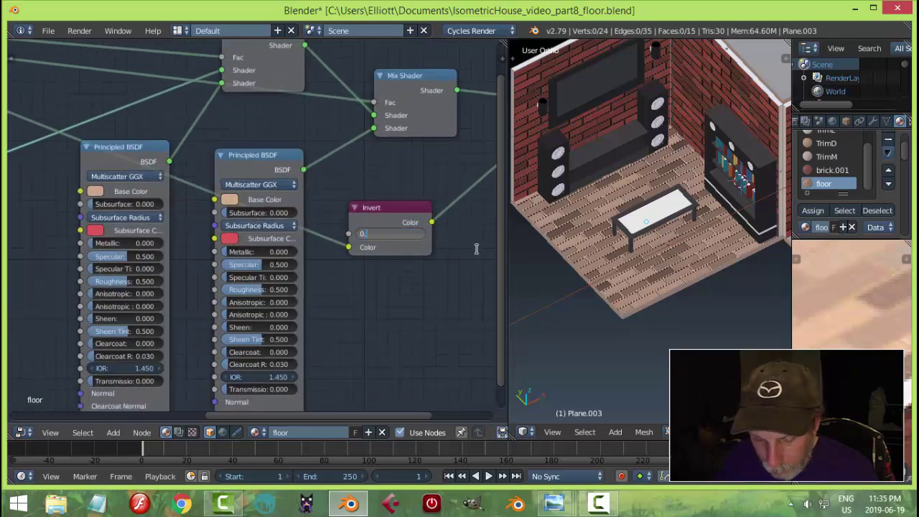
pyautogui.write('5')
pyautogui.press('Return')
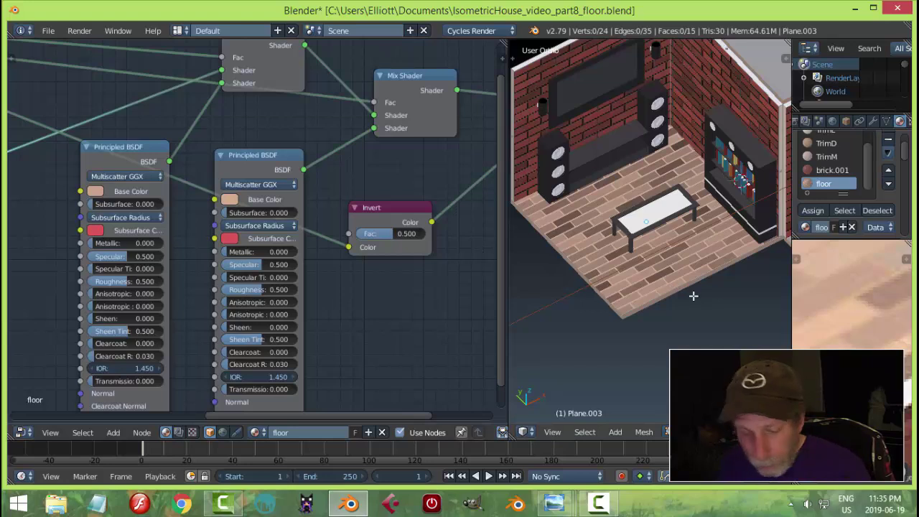
# Switch the floor object back to Object Mode and orbit around the room.
pyautogui.press('Tab')
pyautogui.click(603, 299)
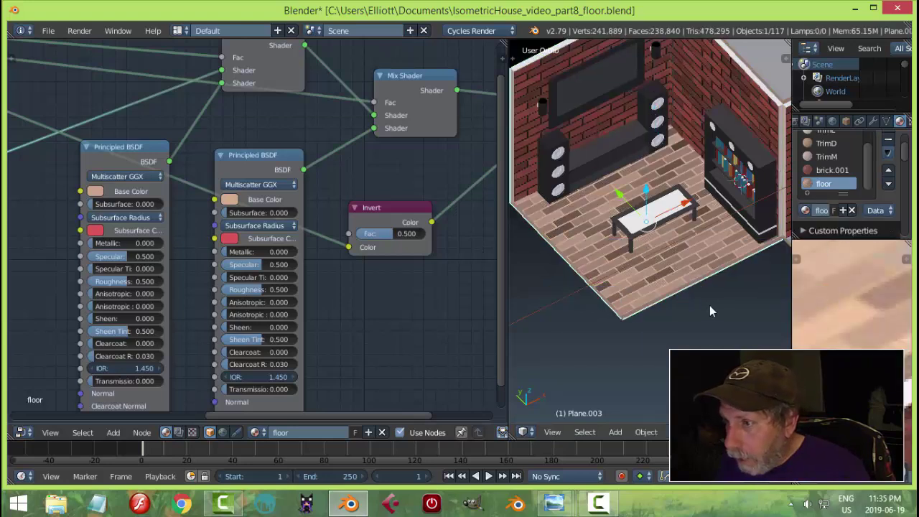
pyautogui.scroll(3, 707, 306)
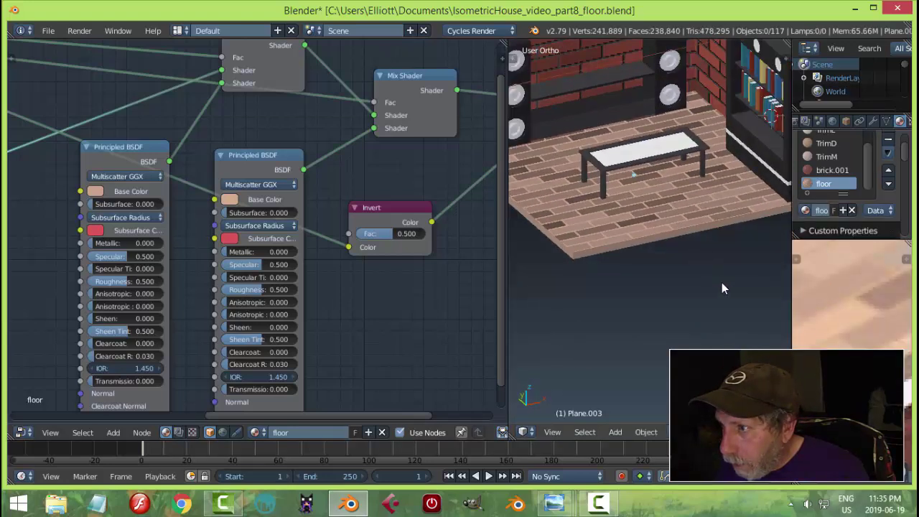
pyautogui.moveTo(722, 282); pyautogui.dragTo(614, 309, button='middle')
# Select the upper kitchen floor plane and put it into Edit Mode.
pyautogui.scroll(3, 688, 312)
pyautogui.scroll(-2, 687, 311)
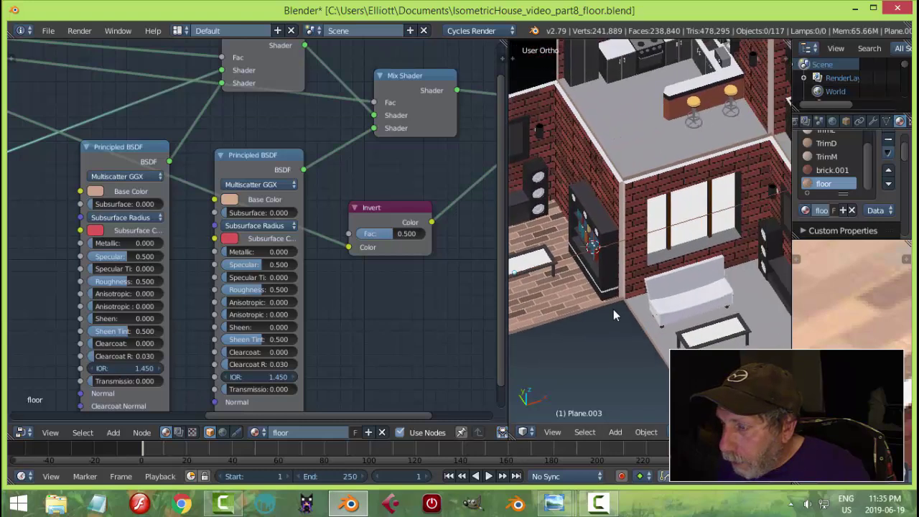
pyautogui.rightClick(635, 150)
pyautogui.press('Tab')
pyautogui.click(650, 141)
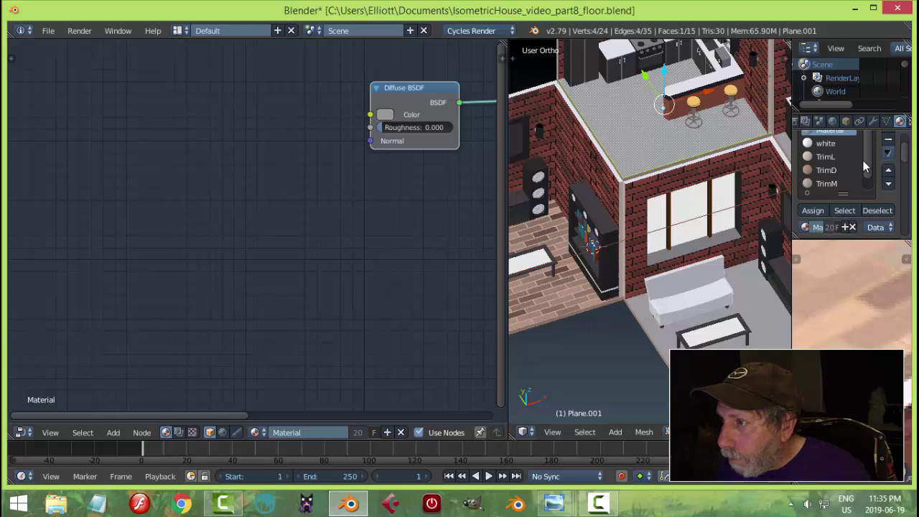
# Add a slot with the existing floor material, UV-unwrap the kitchen floor, and assign it.
pyautogui.scroll(2, 909, 147)
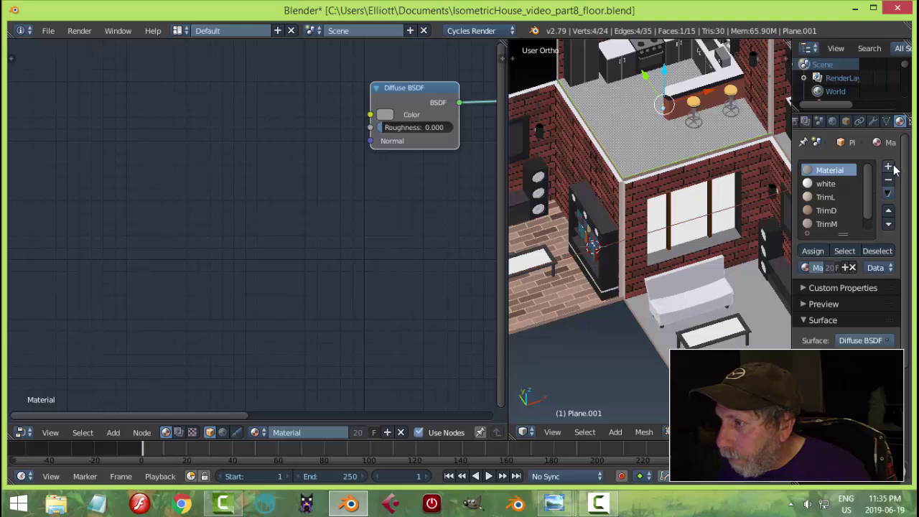
pyautogui.scroll(-1, 865, 196)
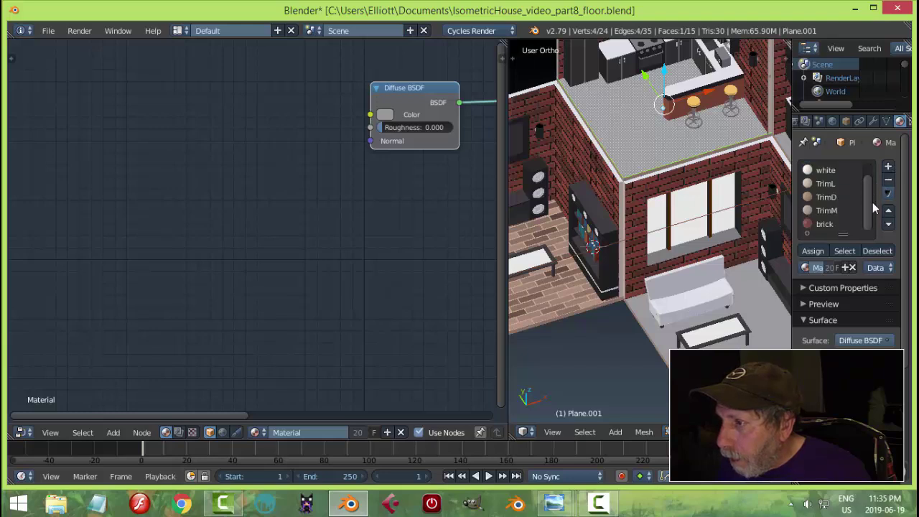
pyautogui.click(889, 169)
pyautogui.click(807, 268)
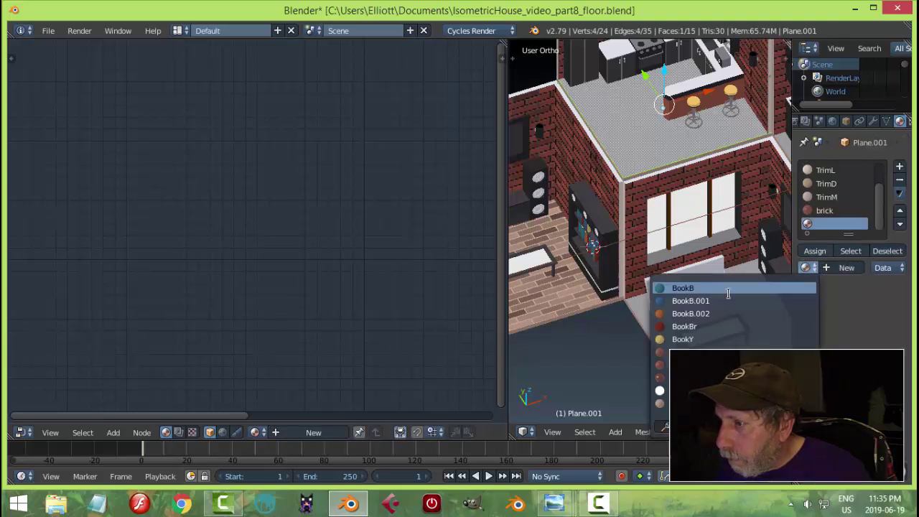
pyautogui.click(710, 277)
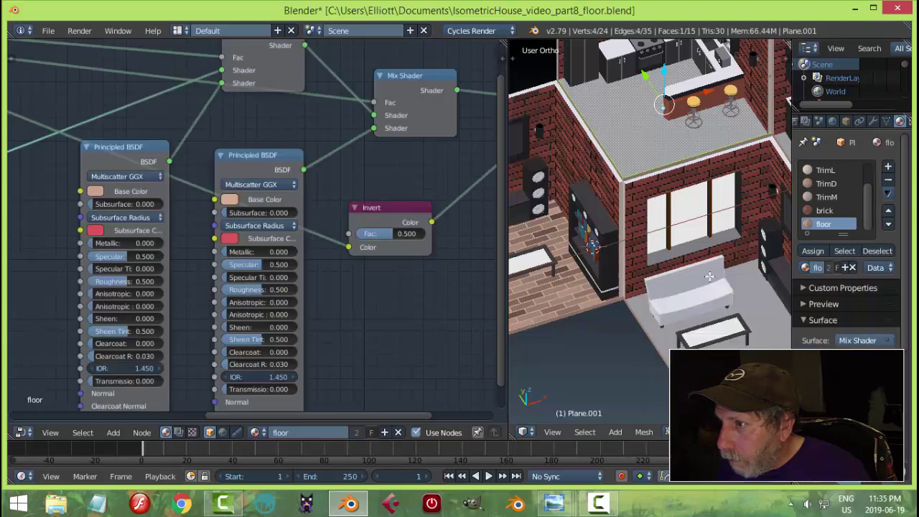
pyautogui.press('u')
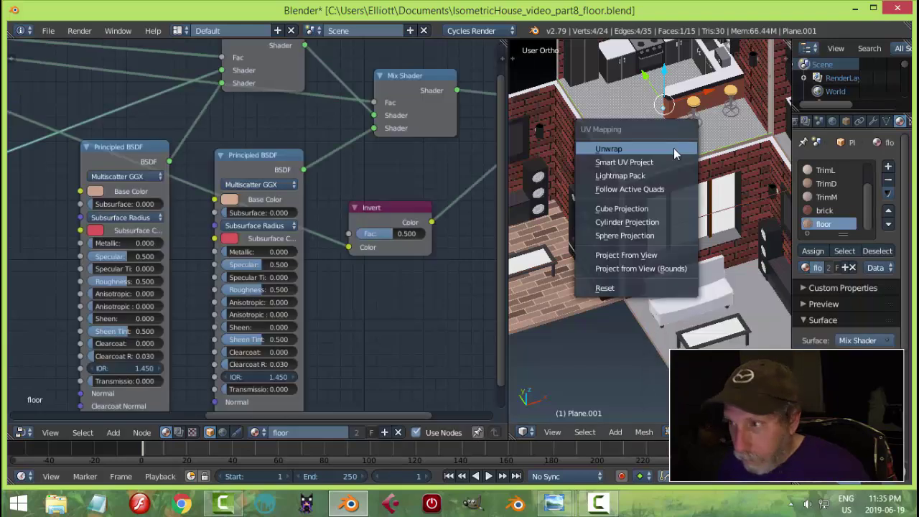
pyautogui.click(674, 147)
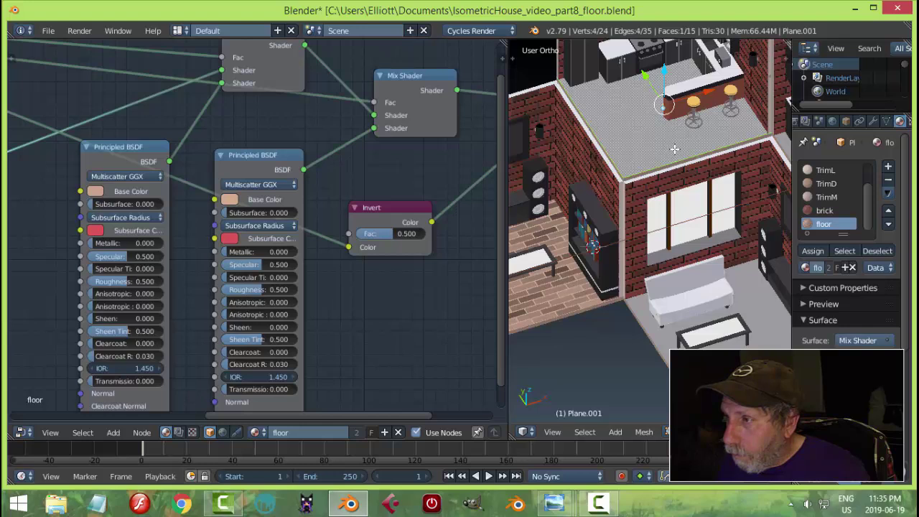
pyautogui.click(813, 251)
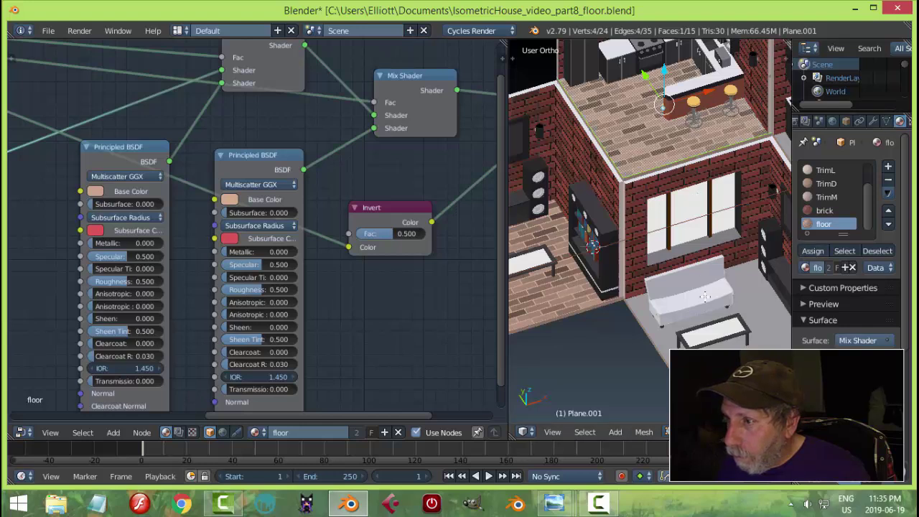
# Deselect the face, return to Object Mode, and select the second kitchen's floor plane.
pyautogui.press('a')
pyautogui.press('Tab')
pyautogui.click(671, 306)
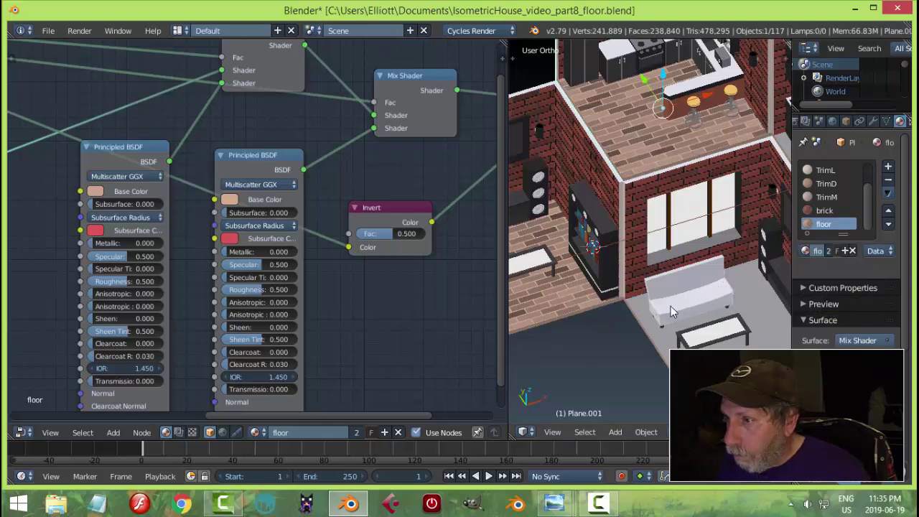
pyautogui.scroll(-4, 729, 306)
pyautogui.scroll(3, 656, 308)
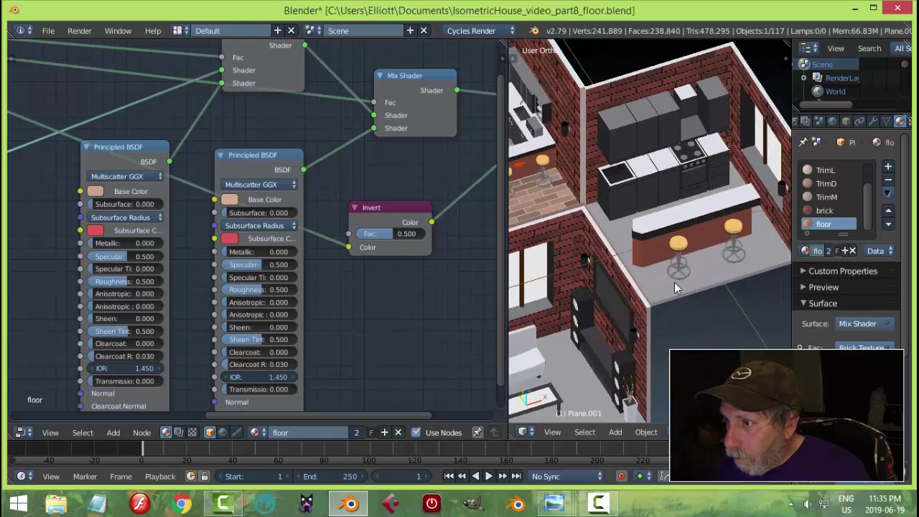
pyautogui.rightClick(664, 284)
# UV-unwrap the second kitchen floor and assign it the existing floor material in a new slot.
pyautogui.press('Tab')
pyautogui.click(748, 283)
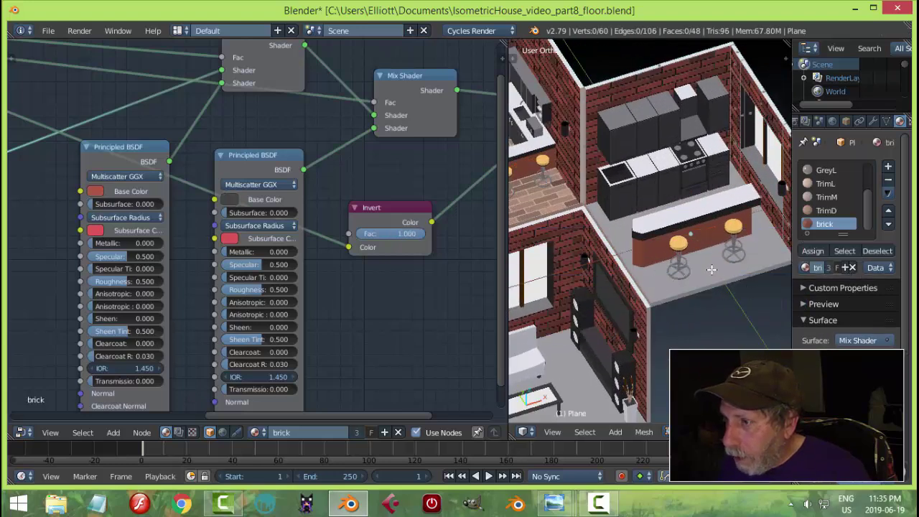
pyautogui.press('u')
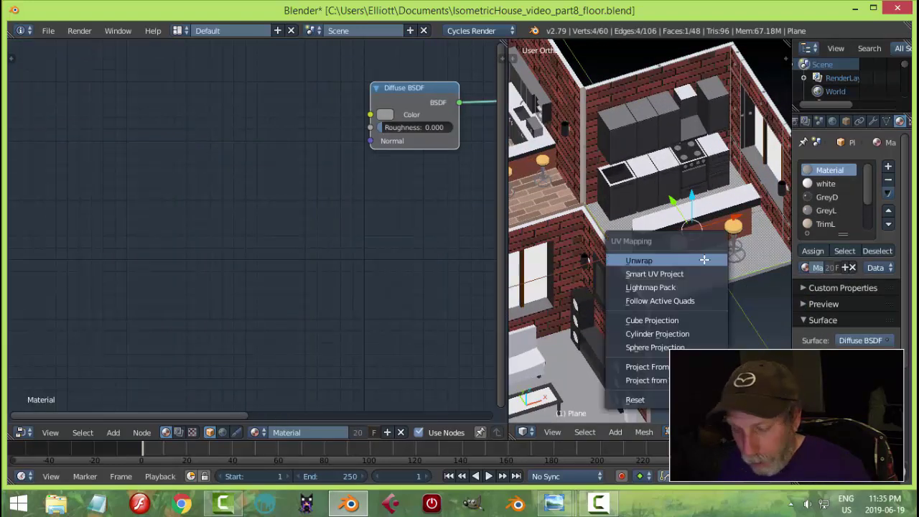
pyautogui.click(704, 260)
pyautogui.click(888, 166)
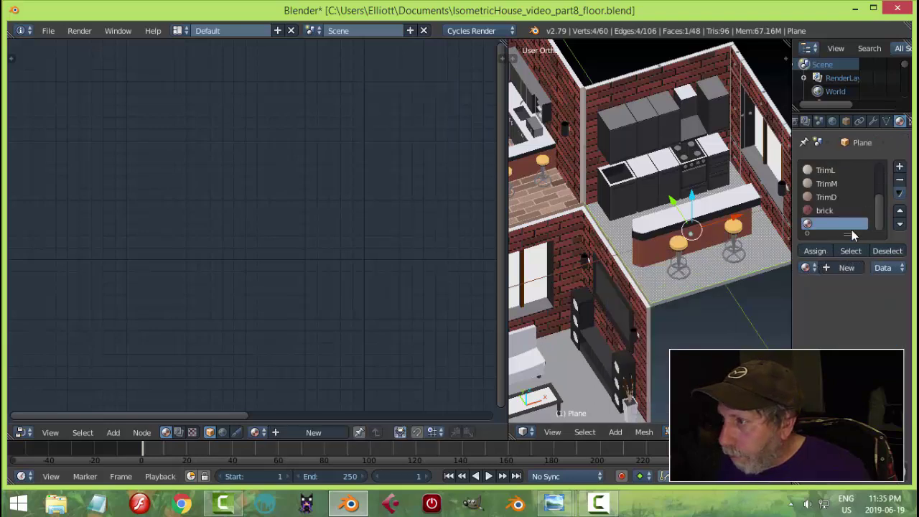
pyautogui.click(808, 268)
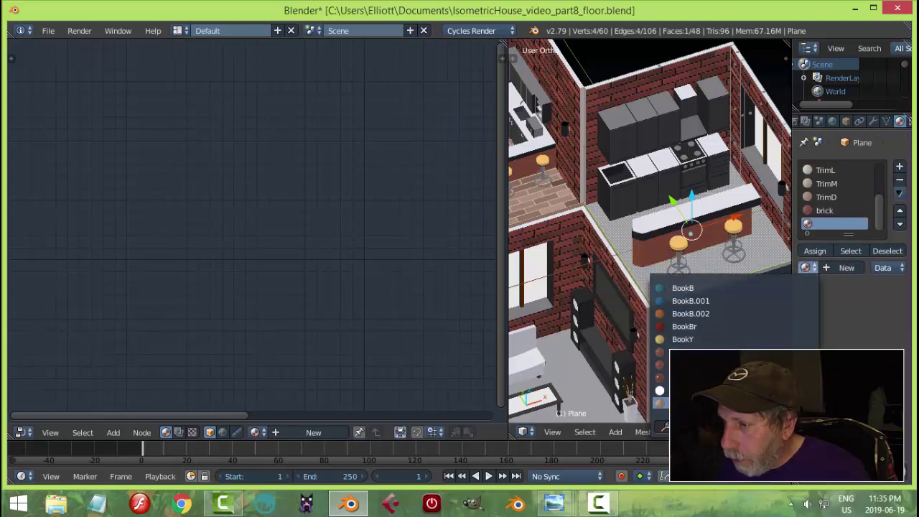
pyautogui.click(790, 339)
pyautogui.click(813, 251)
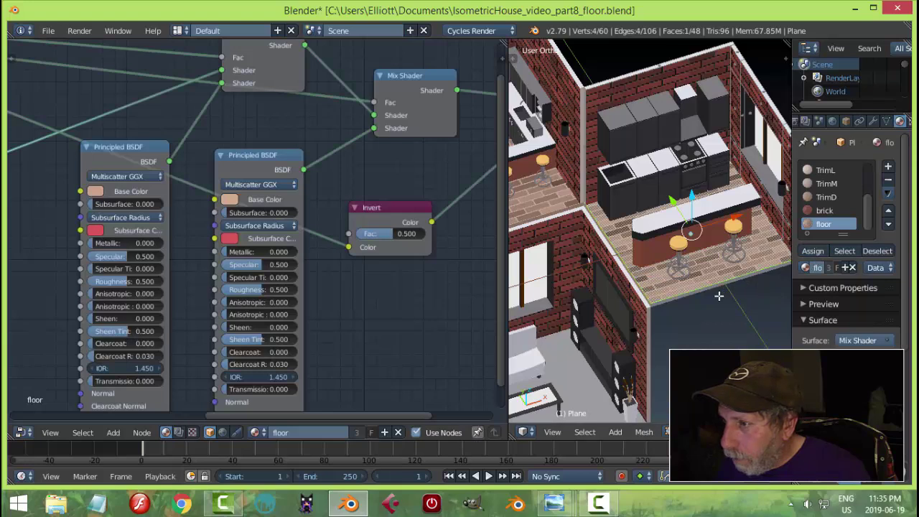
pyautogui.press('a')
# Select the living-room floor plane (Plane.006), unwrap its UVs, and add a new material slot.
pyautogui.scroll(-1, 656, 305)
pyautogui.scroll(3, 656, 305)
pyautogui.press('Tab')
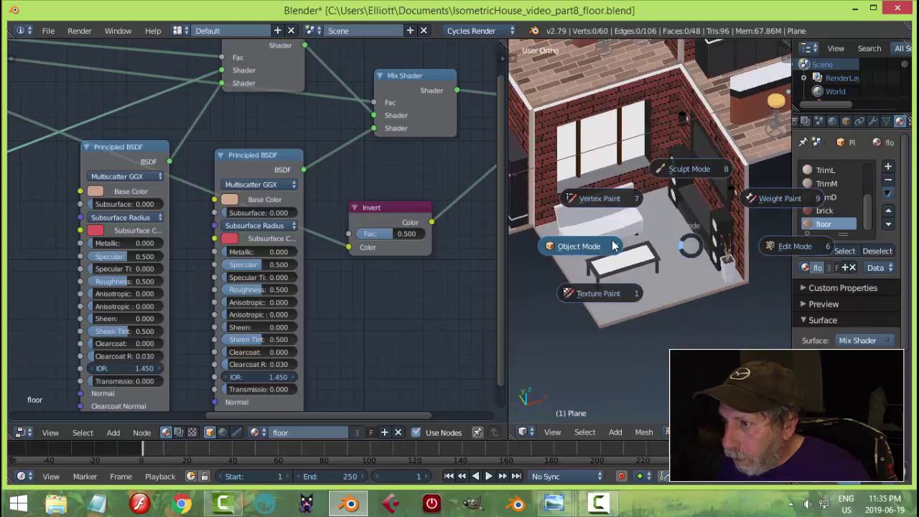
pyautogui.rightClick(680, 271)
pyautogui.press('Tab')
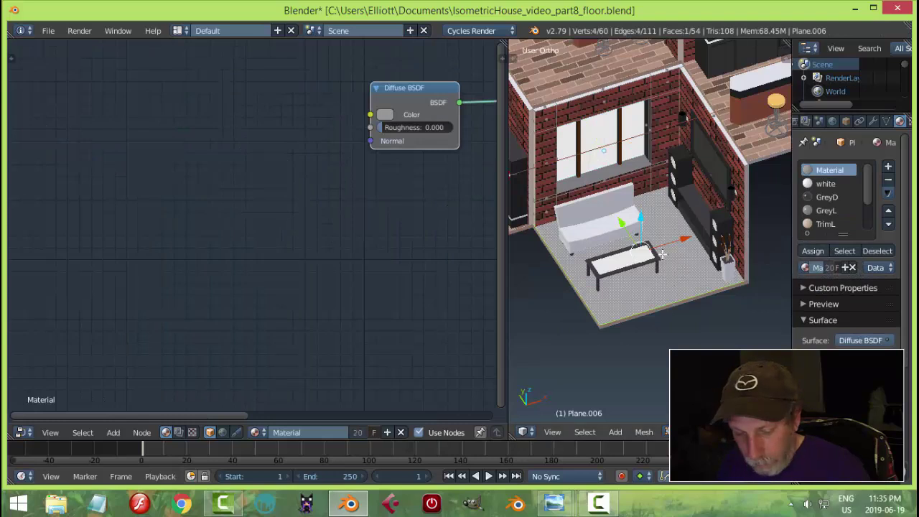
pyautogui.press('u')
pyautogui.click(663, 253)
pyautogui.click(888, 166)
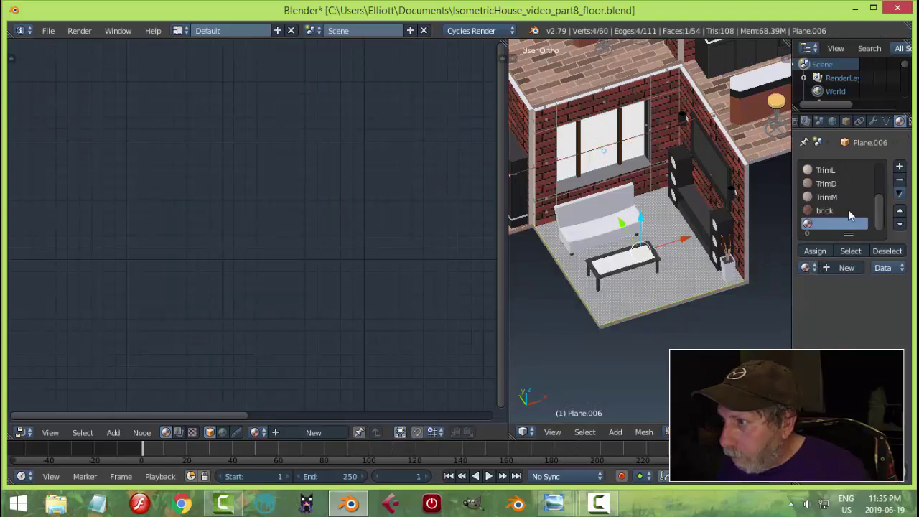
pyautogui.click(808, 270)
# Load the floor material into the living-room slot, assign it, and return to Object Mode.
pyautogui.click(659, 323)
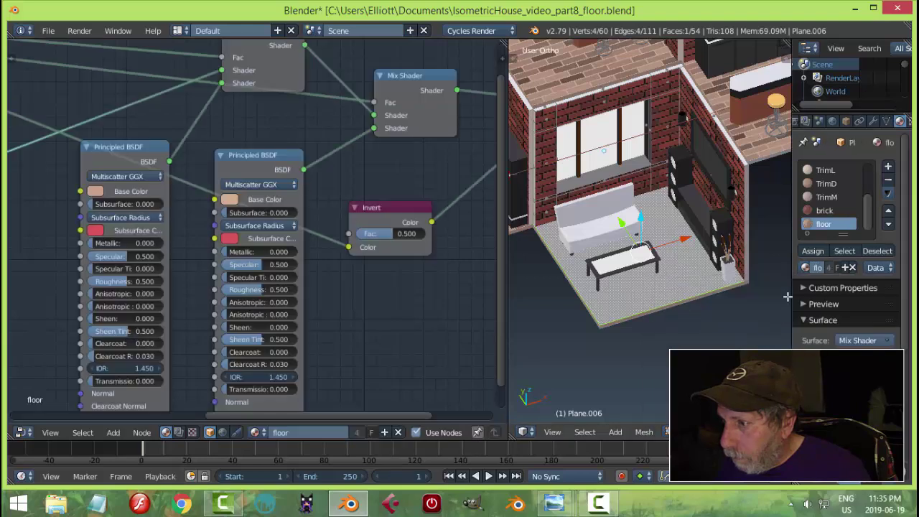
pyautogui.click(813, 252)
pyautogui.press('a')
pyautogui.scroll(-4, 694, 261)
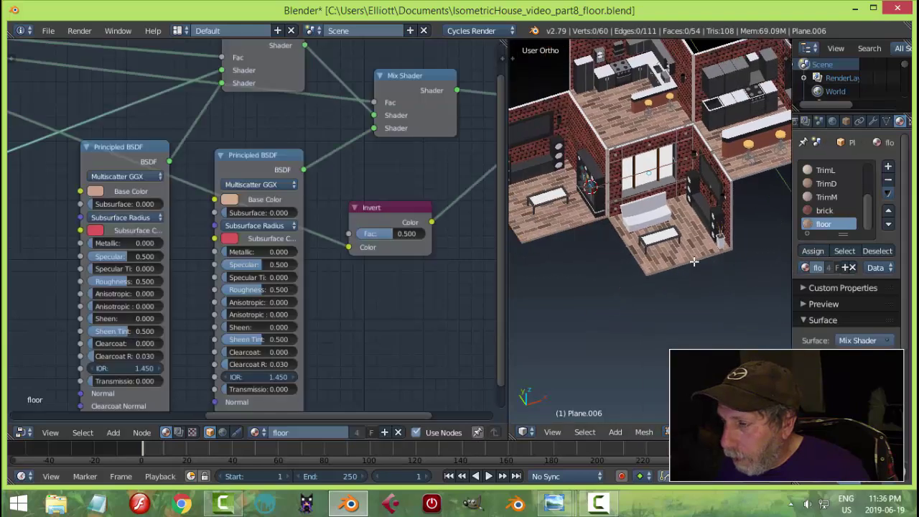
pyautogui.press('Tab')
pyautogui.click(586, 255)
# Merge the node editor into the 3D viewport and view the house through the scene camera.
pyautogui.moveTo(625, 248); pyautogui.dragTo(690, 237, button='middle')
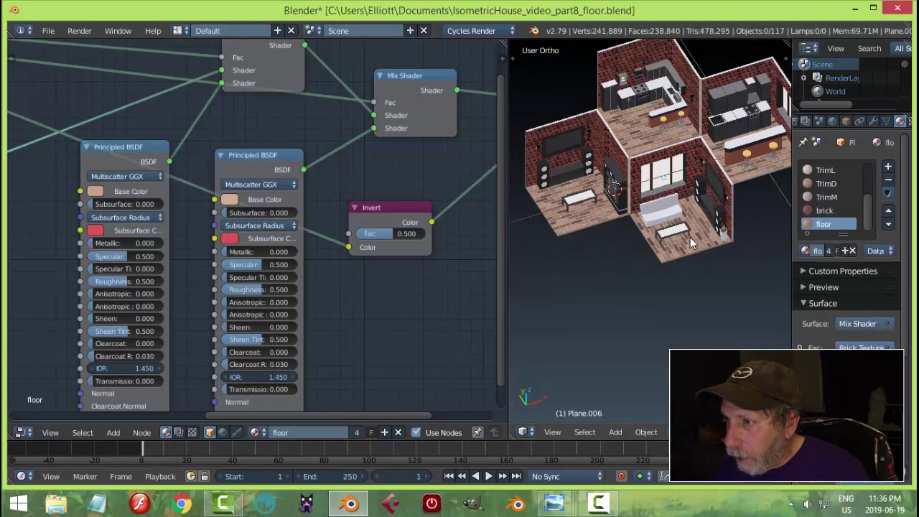
pyautogui.moveTo(509, 440); pyautogui.dragTo(395, 424)
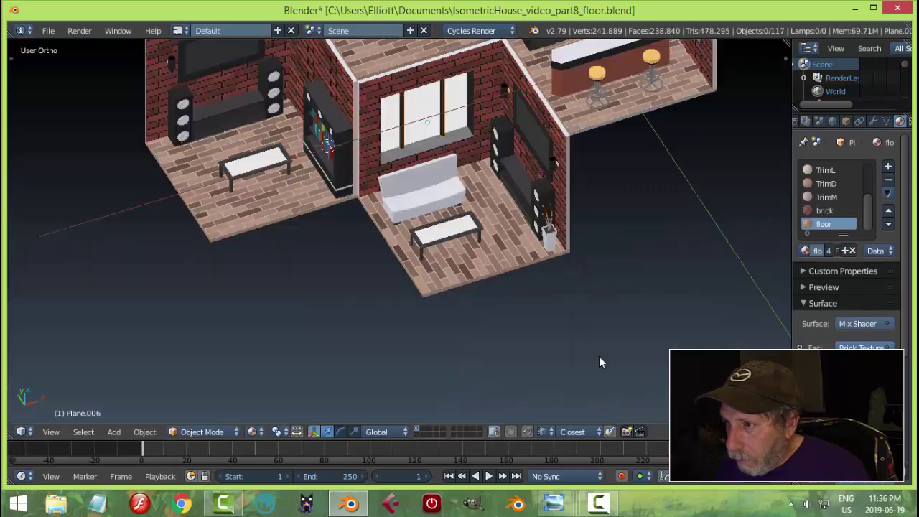
pyautogui.scroll(-3, 599, 356)
pyautogui.scroll(5, 566, 307)
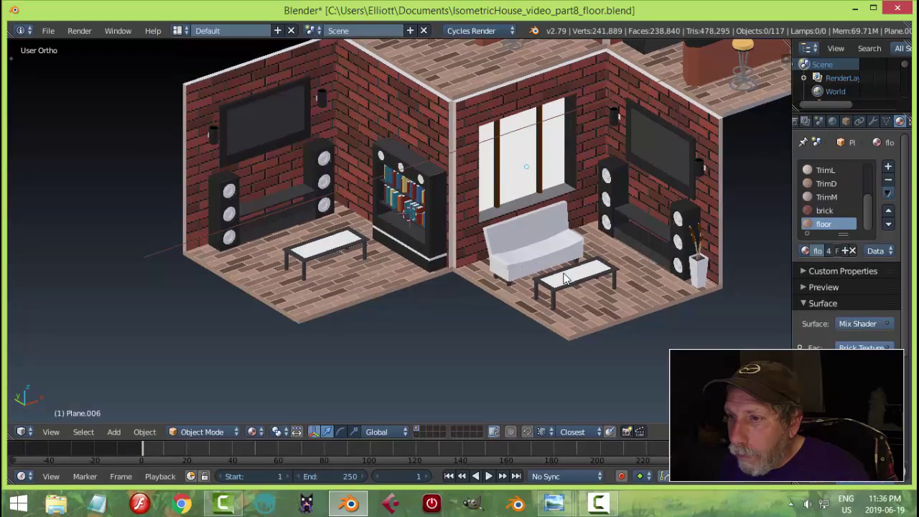
pyautogui.scroll(-1, 563, 297)
pyautogui.keyDown('shift'); pyautogui.moveTo(562, 297); pyautogui.dragTo(557, 303, button='middle'); pyautogui.keyUp('shift')
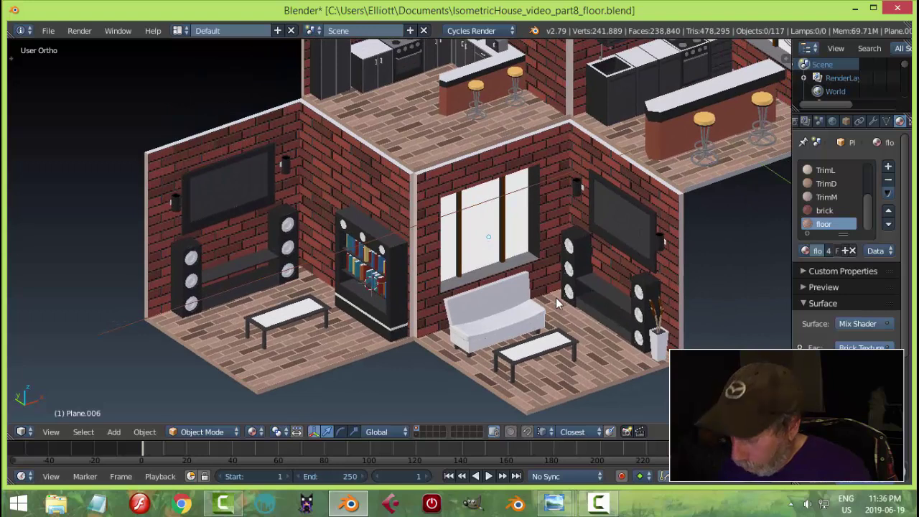
pyautogui.press('KP_0')
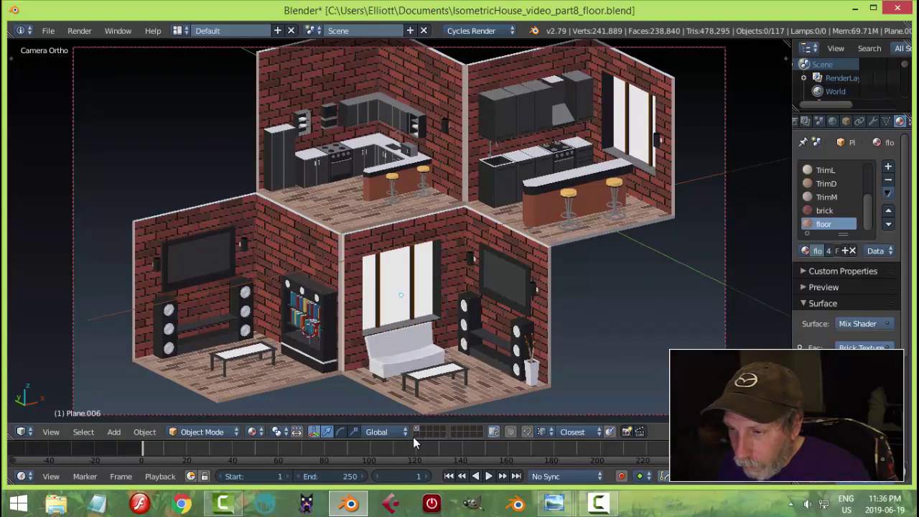
# Add a sun lamp, select it, and toggle a rendered viewport preview of the loft.
pyautogui.hotkey('ctrl', 'z')
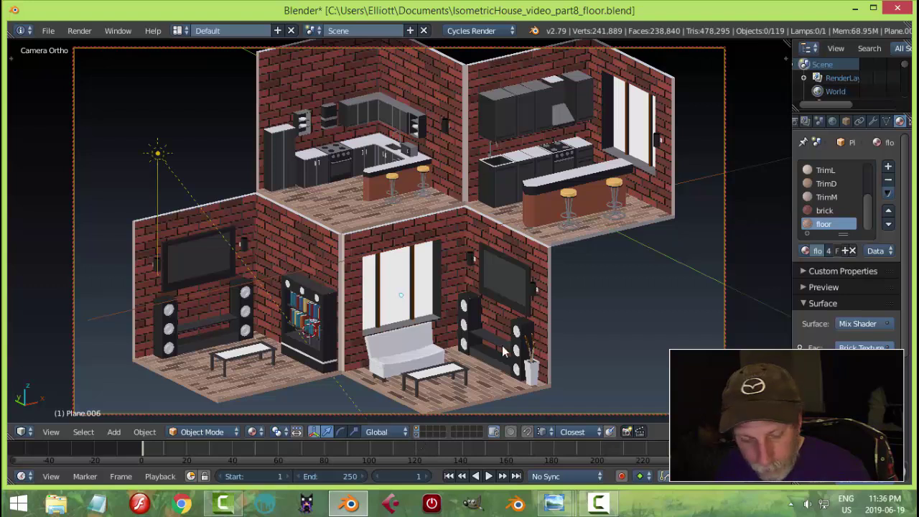
pyautogui.rightClick(157, 153)
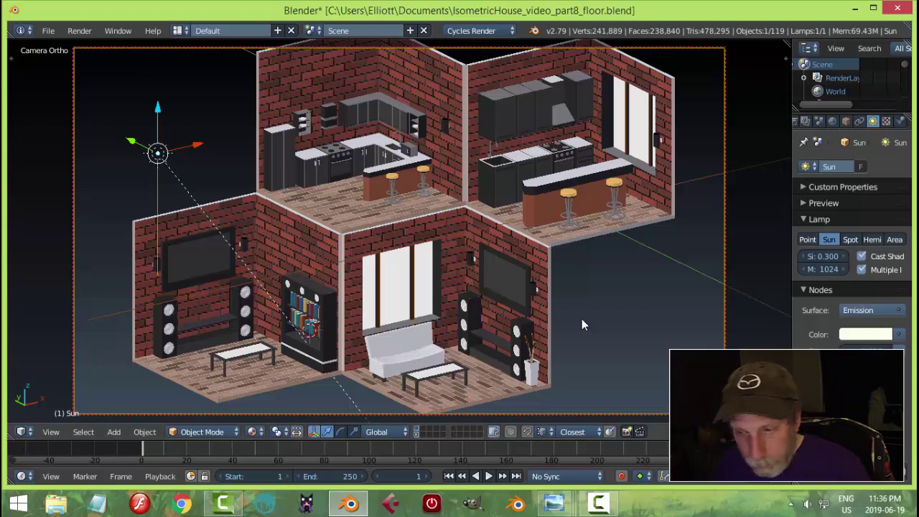
pyautogui.hotkey('shift', 'z')
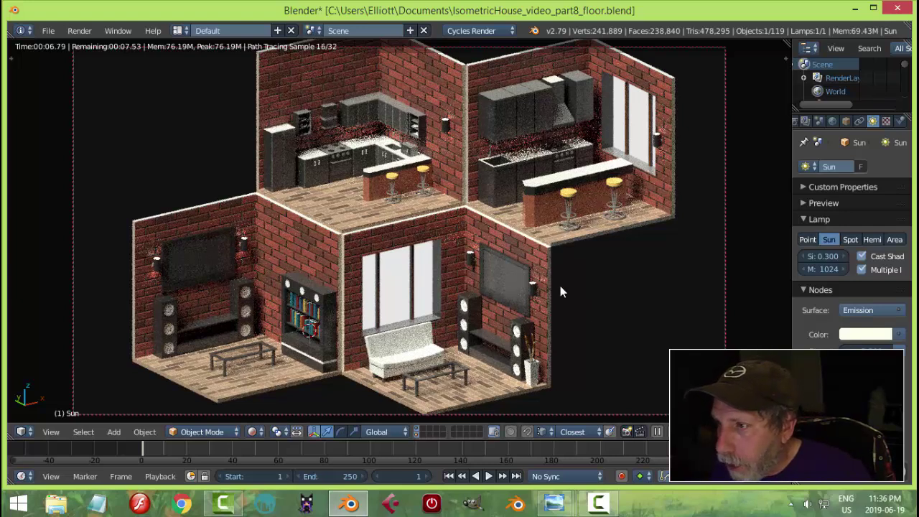
pyautogui.hotkey('shift', 'z')
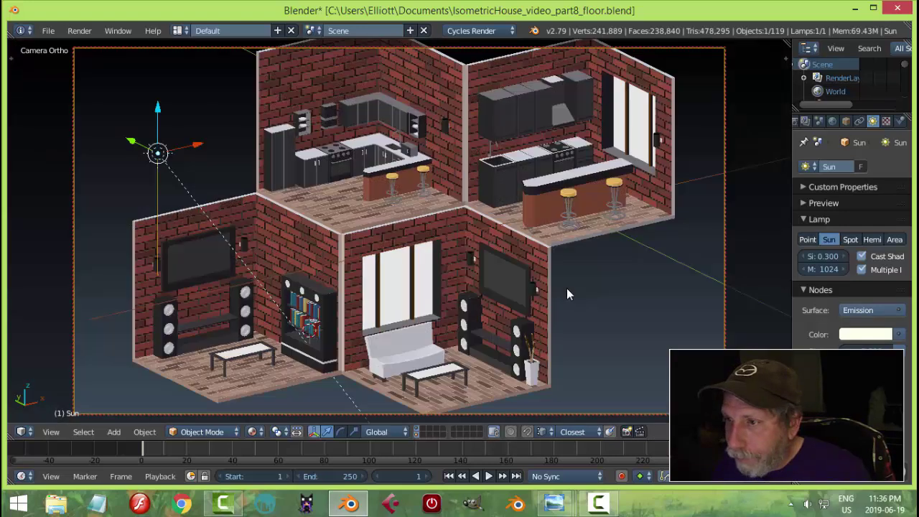
# Quit Blender without saving changes.
pyautogui.moveTo(567, 505)
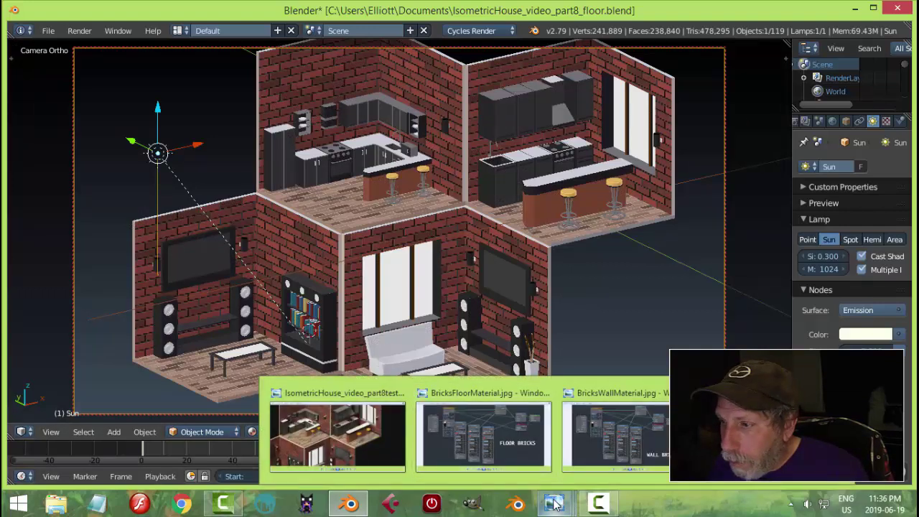
pyautogui.click(896, 9)
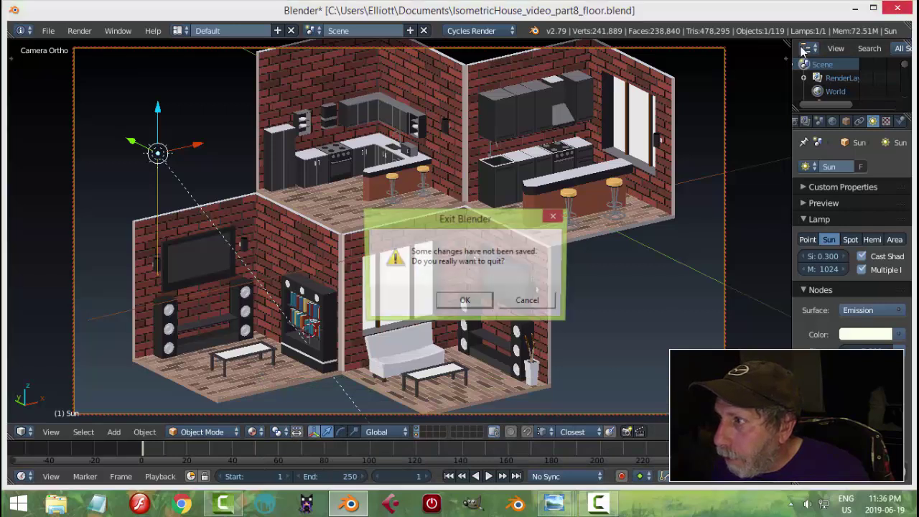
pyautogui.click(464, 301)
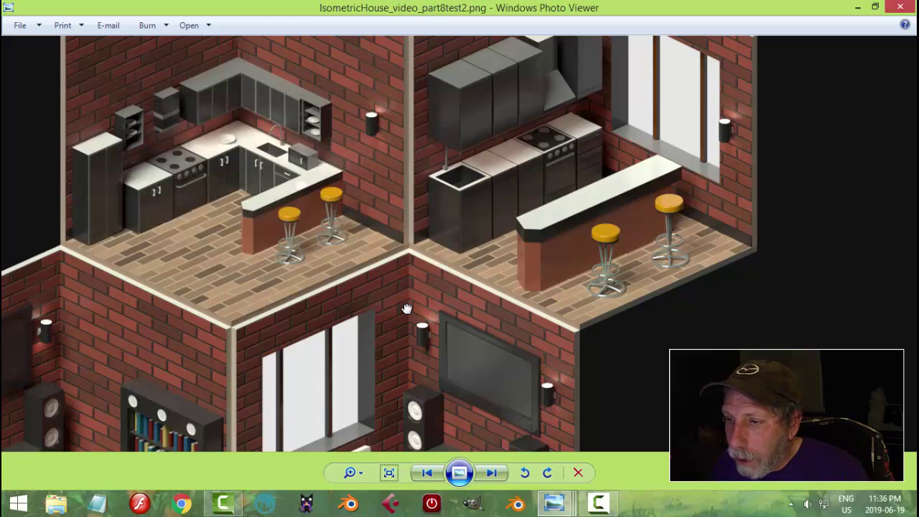
# Pan across the render's living rooms and kitchens, then inspect the reference illustration's kitchens.
pyautogui.moveTo(430, 299); pyautogui.dragTo(520, 264)
pyautogui.moveTo(444, 333); pyautogui.dragTo(488, 317)
pyautogui.moveTo(557, 231); pyautogui.dragTo(517, 342)
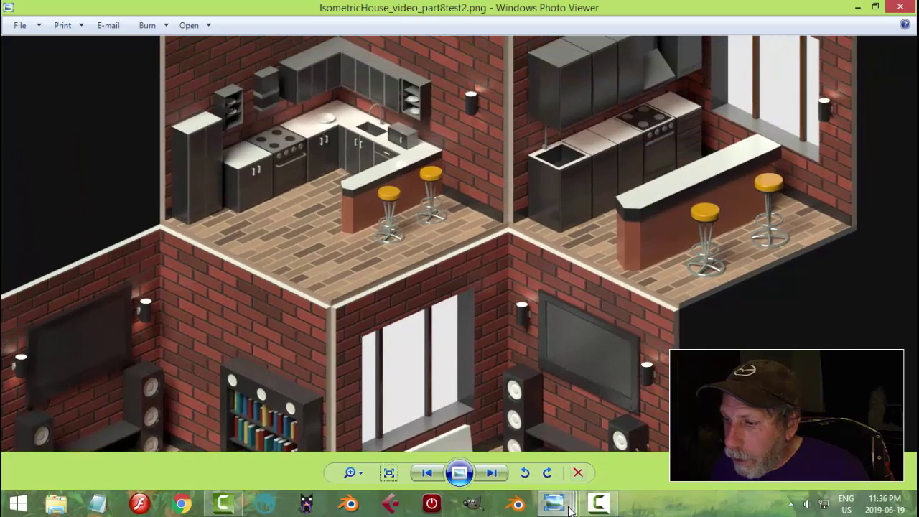
pyautogui.moveTo(571, 509)
pyautogui.click(482, 424)
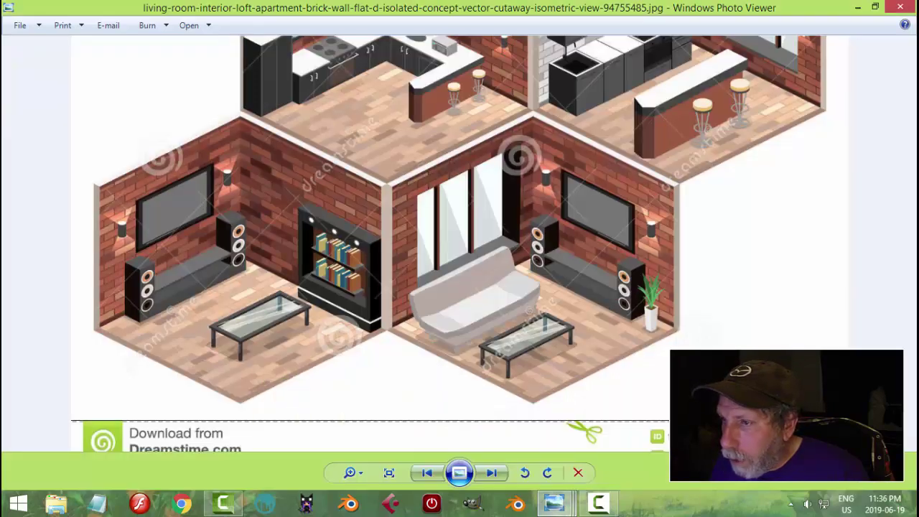
pyautogui.moveTo(599, 257); pyautogui.dragTo(573, 267)
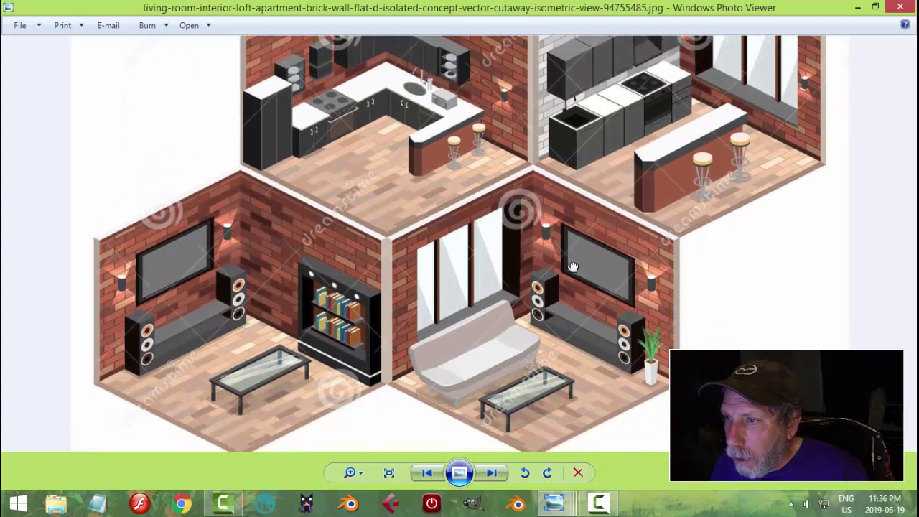
# Bring the IsometricHouse_video_part8test2.png render to the front and fit it to the window.
pyautogui.moveTo(553, 505)
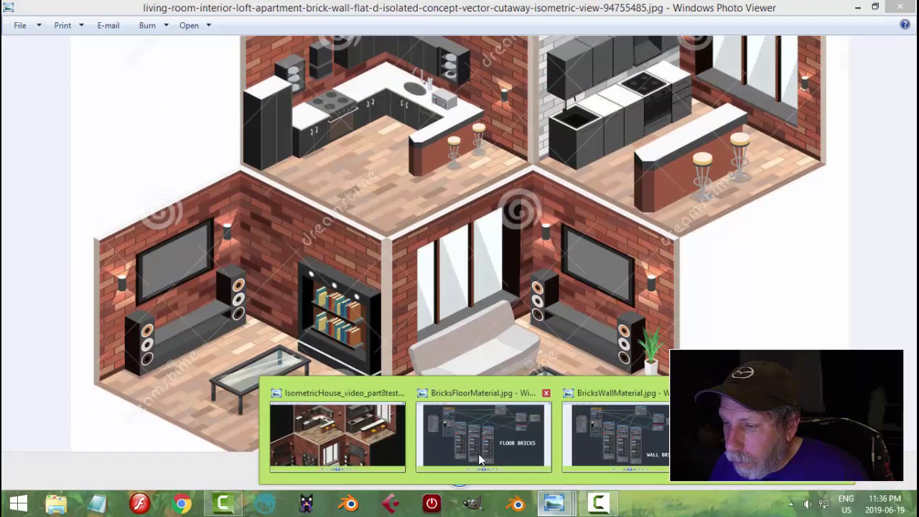
pyautogui.click(383, 438)
pyautogui.scroll(-3, 550, 314)
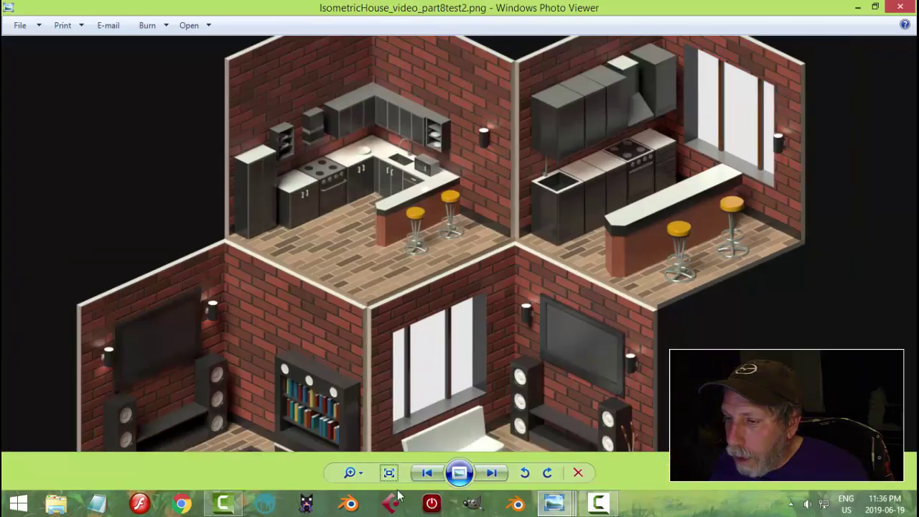
pyautogui.click(389, 473)
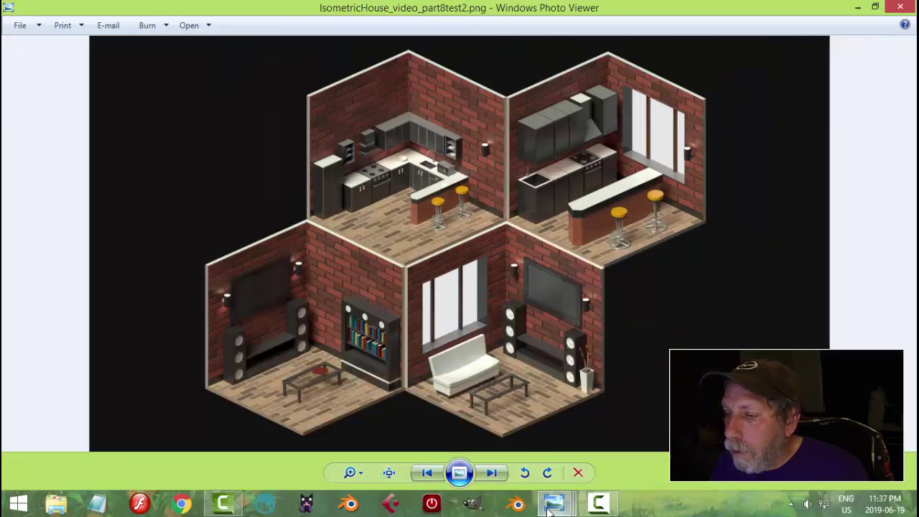
pyautogui.moveTo(554, 504)
pyautogui.moveTo(762, 431)
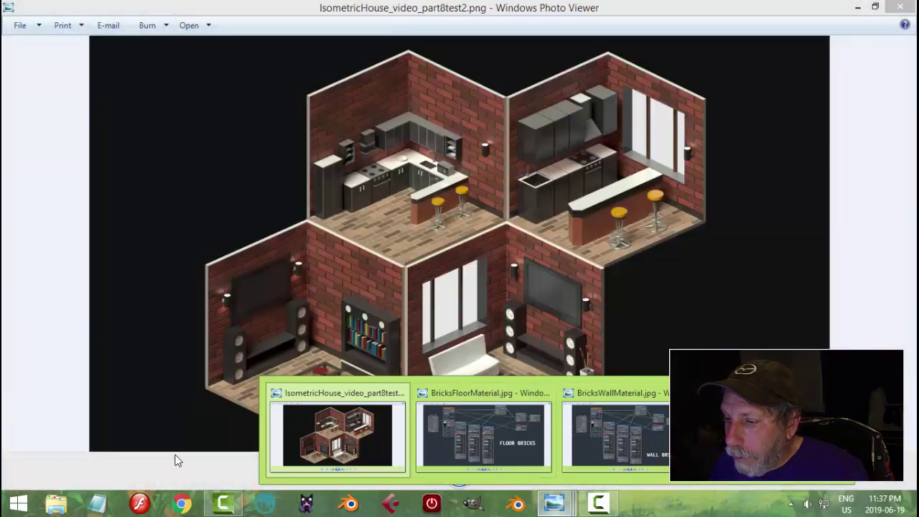
# Browse Documents > BLENDER > REFERENCE IMAGES > CARTOONS > ROOMS and open isometric-office-building-interior-vector-20487188.jpg.
pyautogui.click(58, 504)
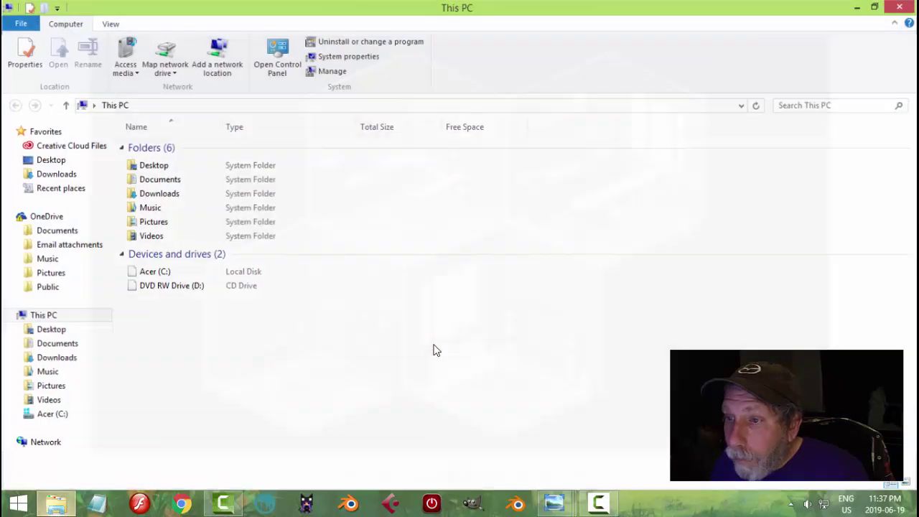
pyautogui.click(72, 347)
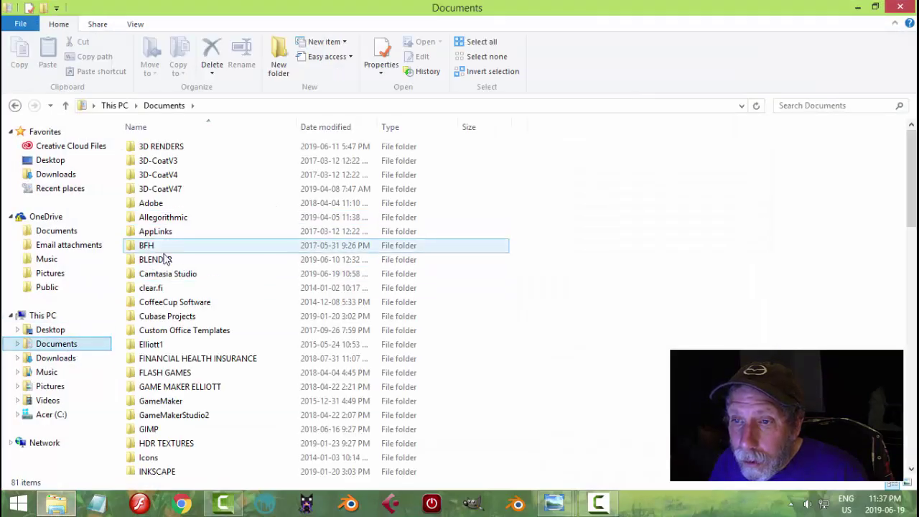
pyautogui.doubleClick(161, 260)
pyautogui.doubleClick(173, 203)
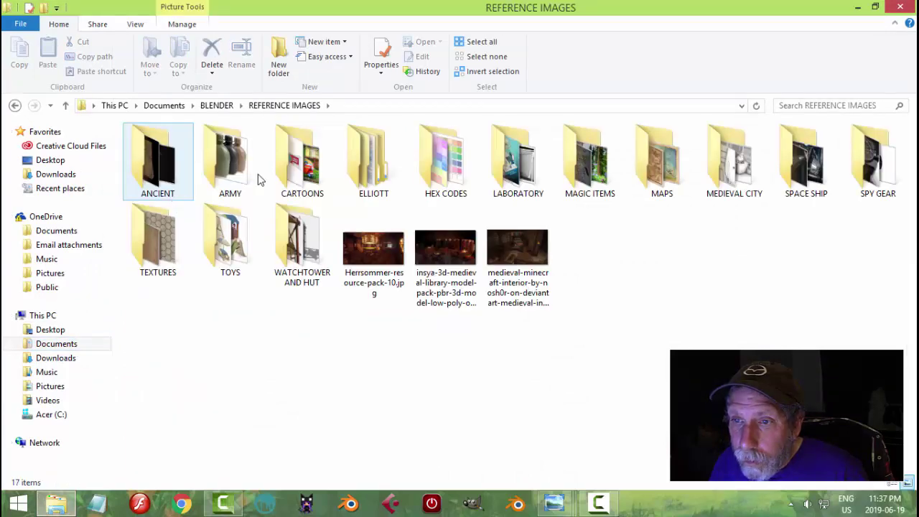
pyautogui.doubleClick(305, 173)
pyautogui.click(165, 169)
pyautogui.doubleClick(166, 169)
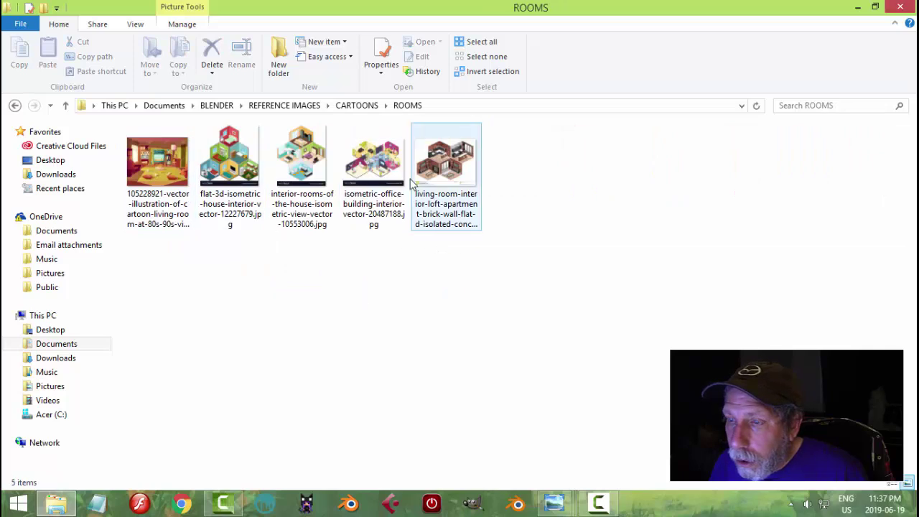
pyautogui.doubleClick(376, 161)
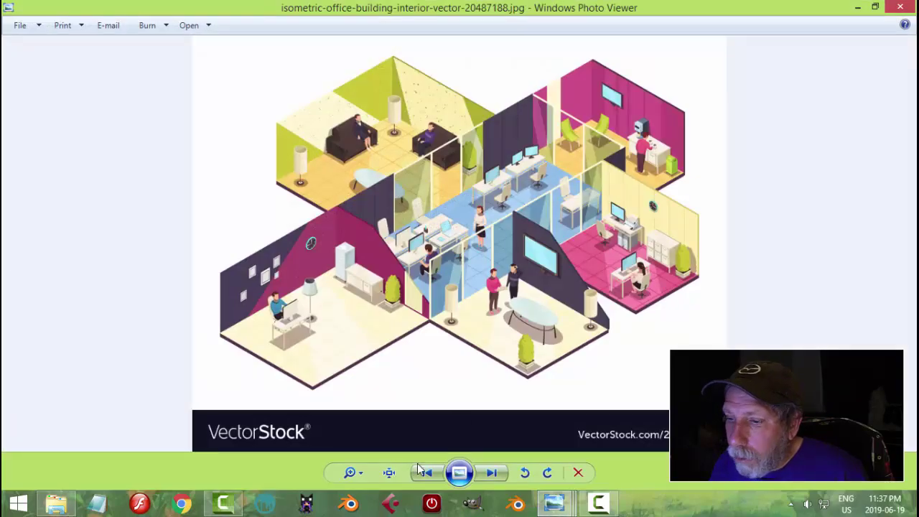
# View the office image at actual size, go to the next house interior image, and pan to its bathroom.
pyautogui.click(389, 472)
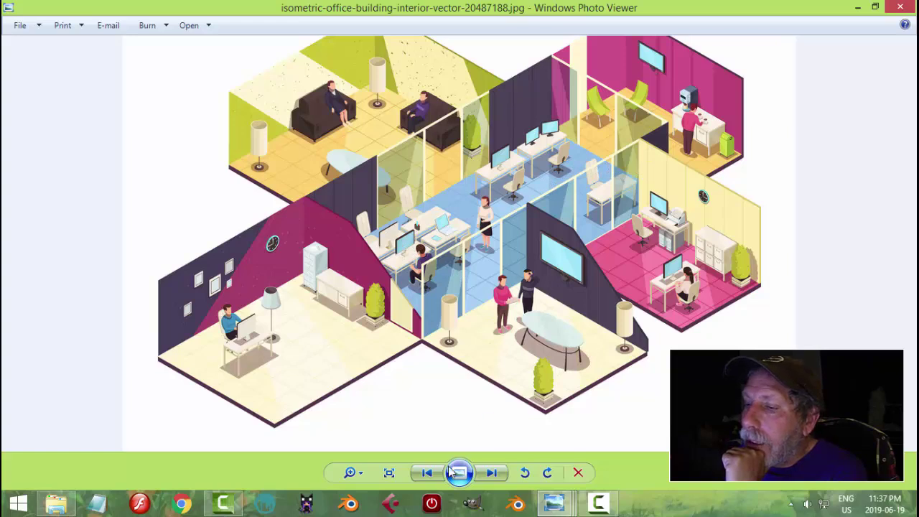
pyautogui.click(491, 473)
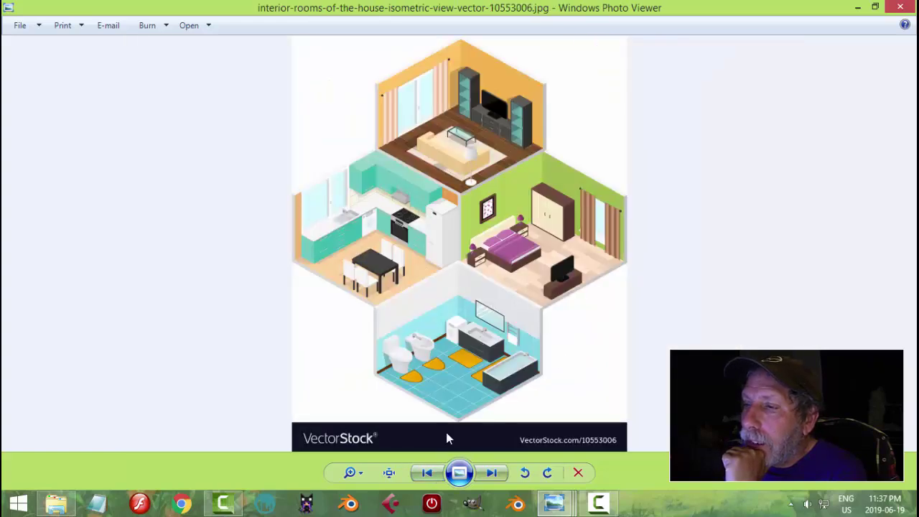
pyautogui.click(389, 473)
pyautogui.moveTo(593, 270); pyautogui.dragTo(580, 336)
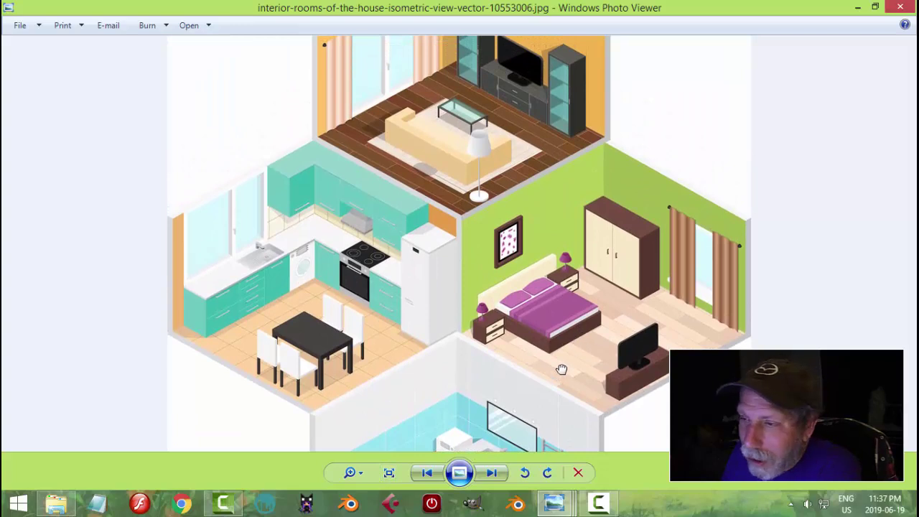
pyautogui.moveTo(561, 369); pyautogui.dragTo(579, 317)
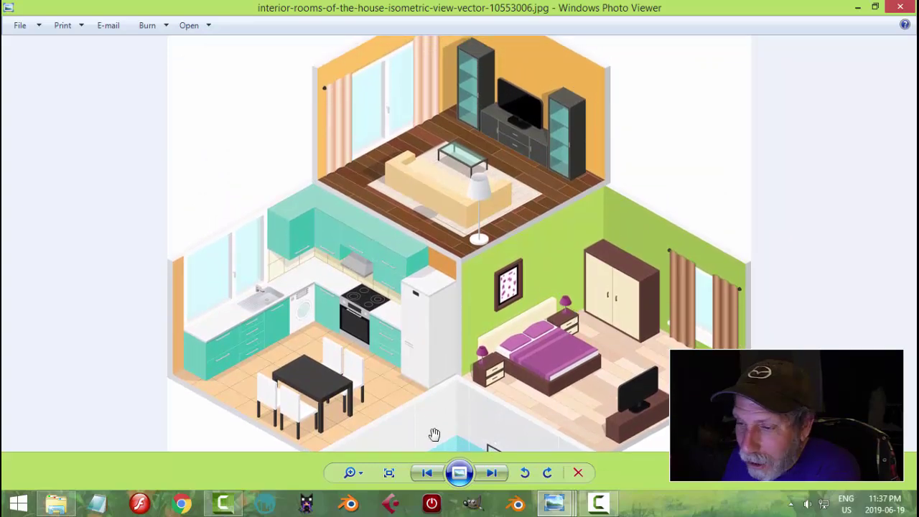
pyautogui.moveTo(523, 377); pyautogui.dragTo(530, 303)
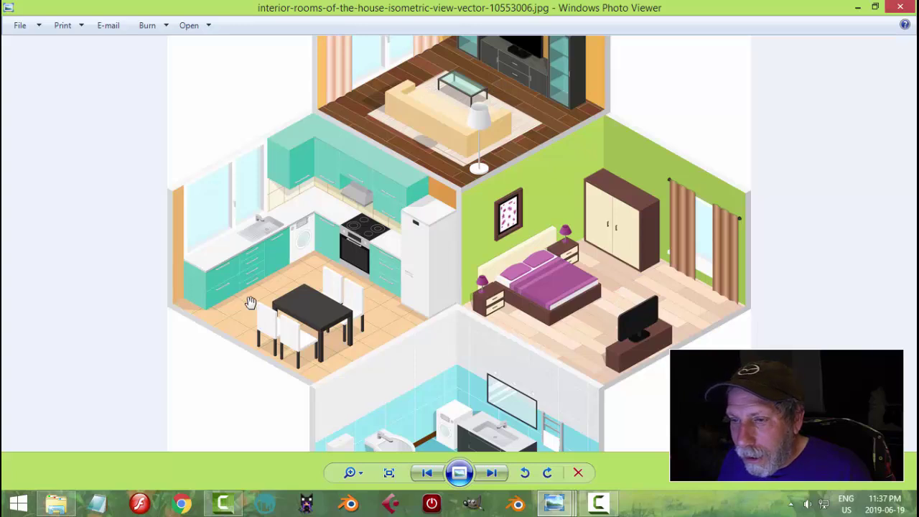
pyautogui.moveTo(481, 400); pyautogui.dragTo(458, 260)
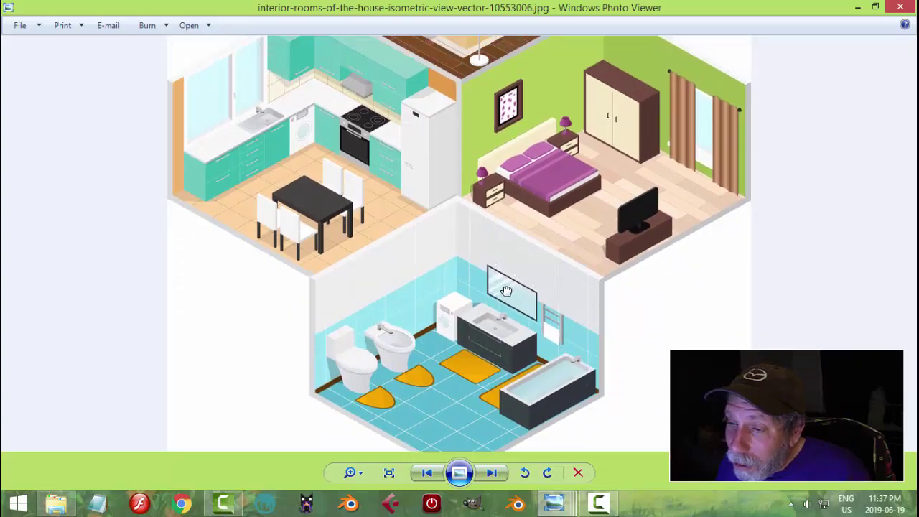
# Pan around the house interior image to study the living room, kitchen and bedroom walls.
pyautogui.moveTo(506, 291); pyautogui.dragTo(501, 303)
pyautogui.moveTo(494, 258); pyautogui.dragTo(470, 335)
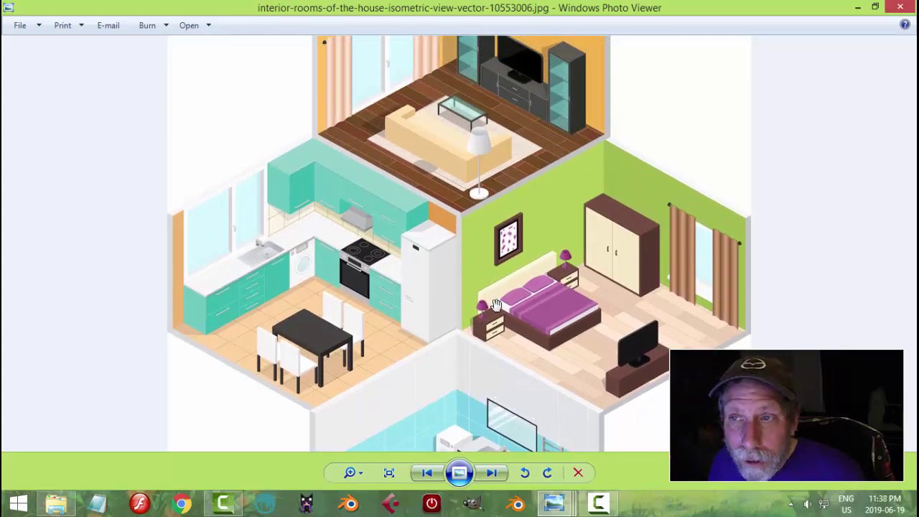
pyautogui.moveTo(512, 291); pyautogui.dragTo(516, 244)
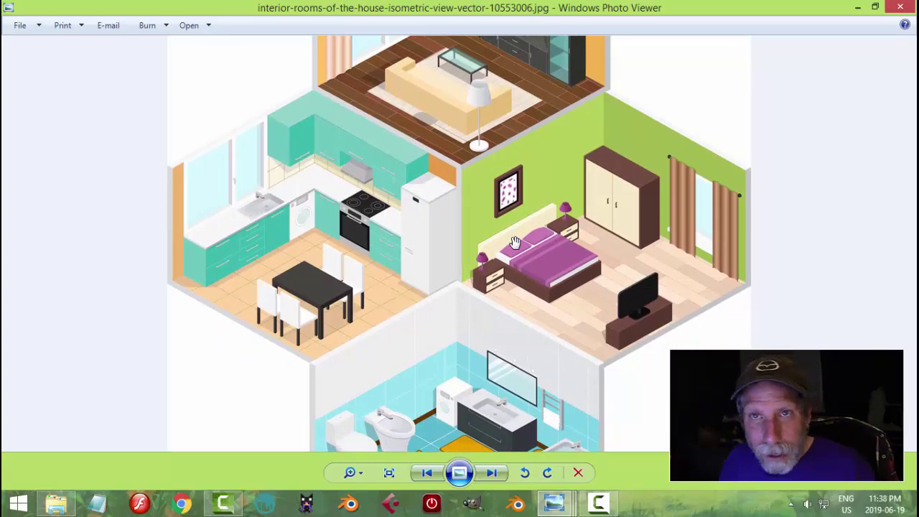
pyautogui.moveTo(490, 295); pyautogui.dragTo(479, 340)
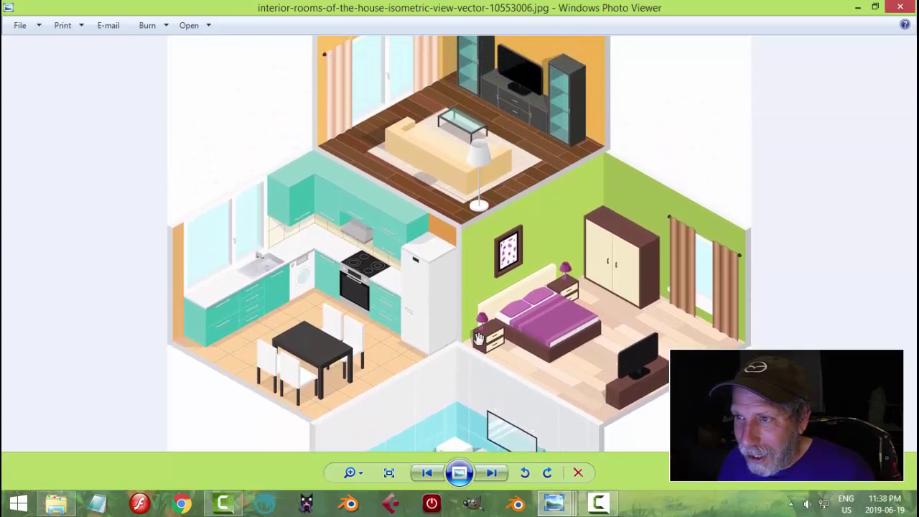
pyautogui.moveTo(481, 263); pyautogui.dragTo(477, 319)
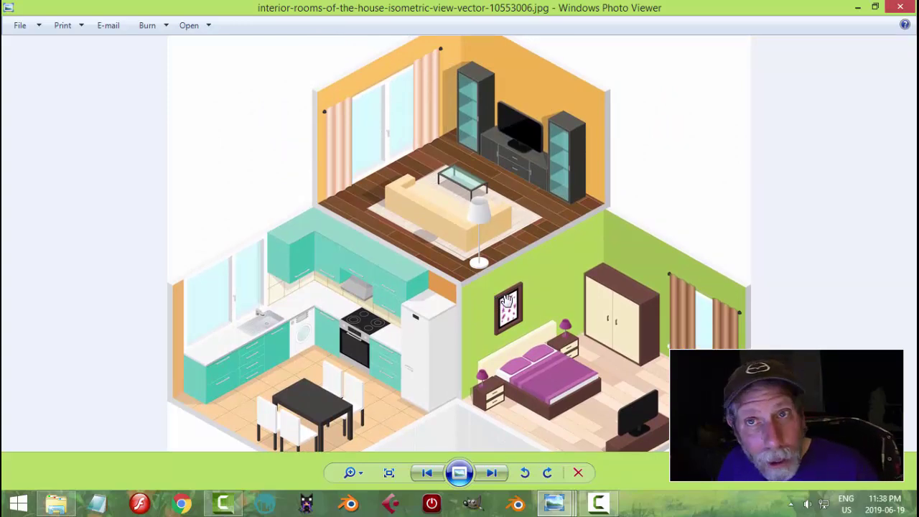
pyautogui.moveTo(447, 365); pyautogui.dragTo(447, 310)
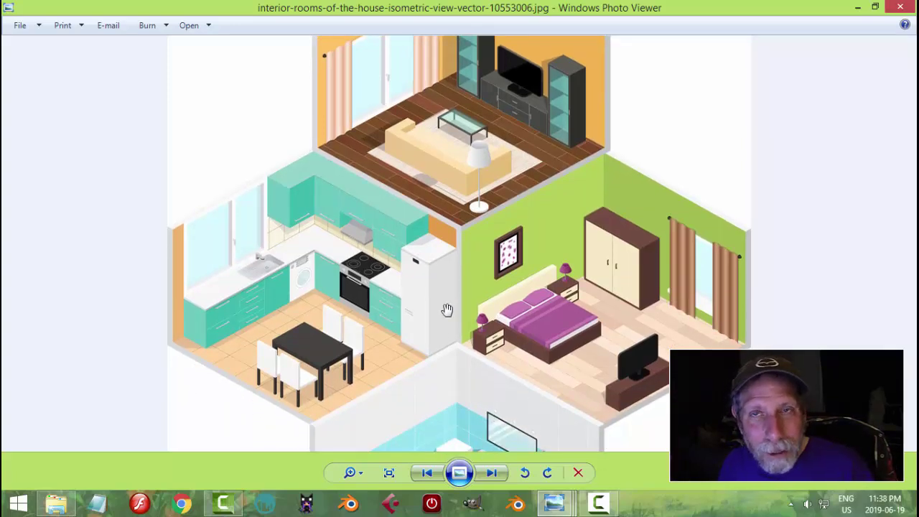
pyautogui.moveTo(459, 332); pyautogui.dragTo(467, 216)
pyautogui.moveTo(471, 253); pyautogui.dragTo(468, 357)
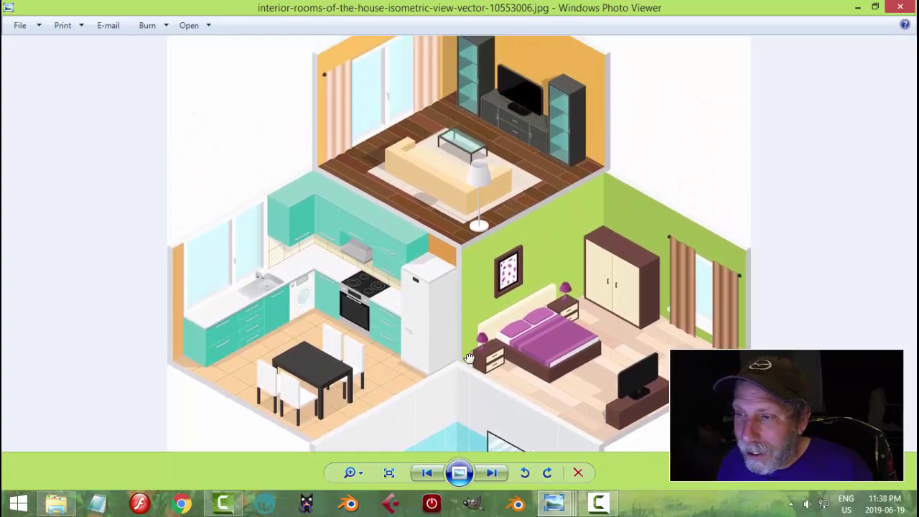
pyautogui.moveTo(472, 273)
pyautogui.mouseDown()
pyautogui.moveTo(468, 323)
pyautogui.moveTo(467, 267)
pyautogui.mouseUp()
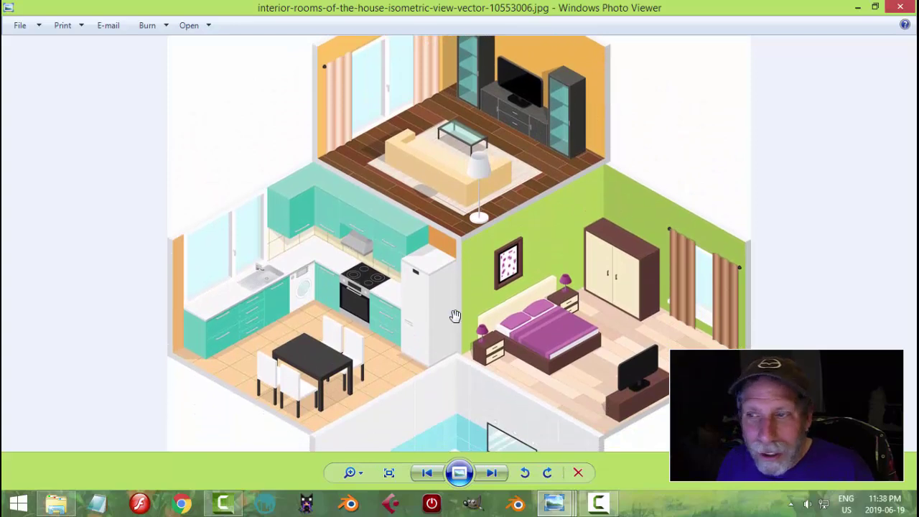
pyautogui.moveTo(456, 316); pyautogui.dragTo(487, 291)
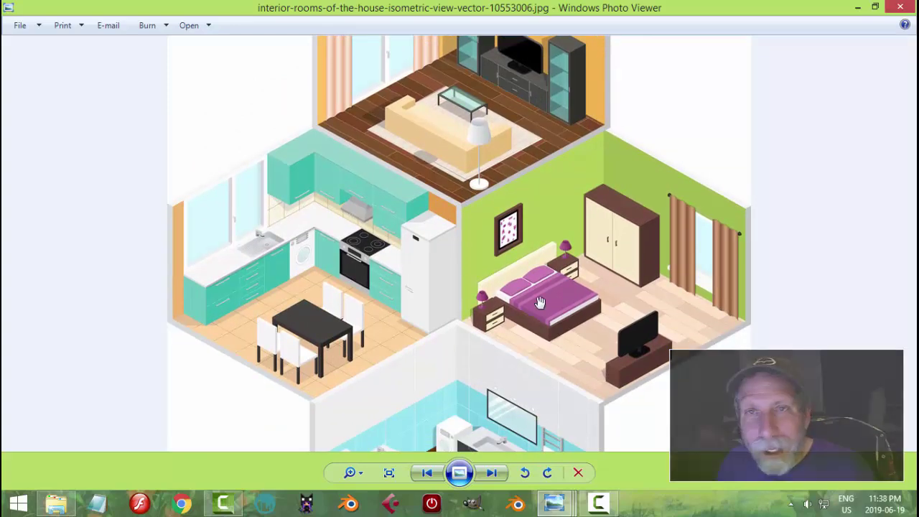